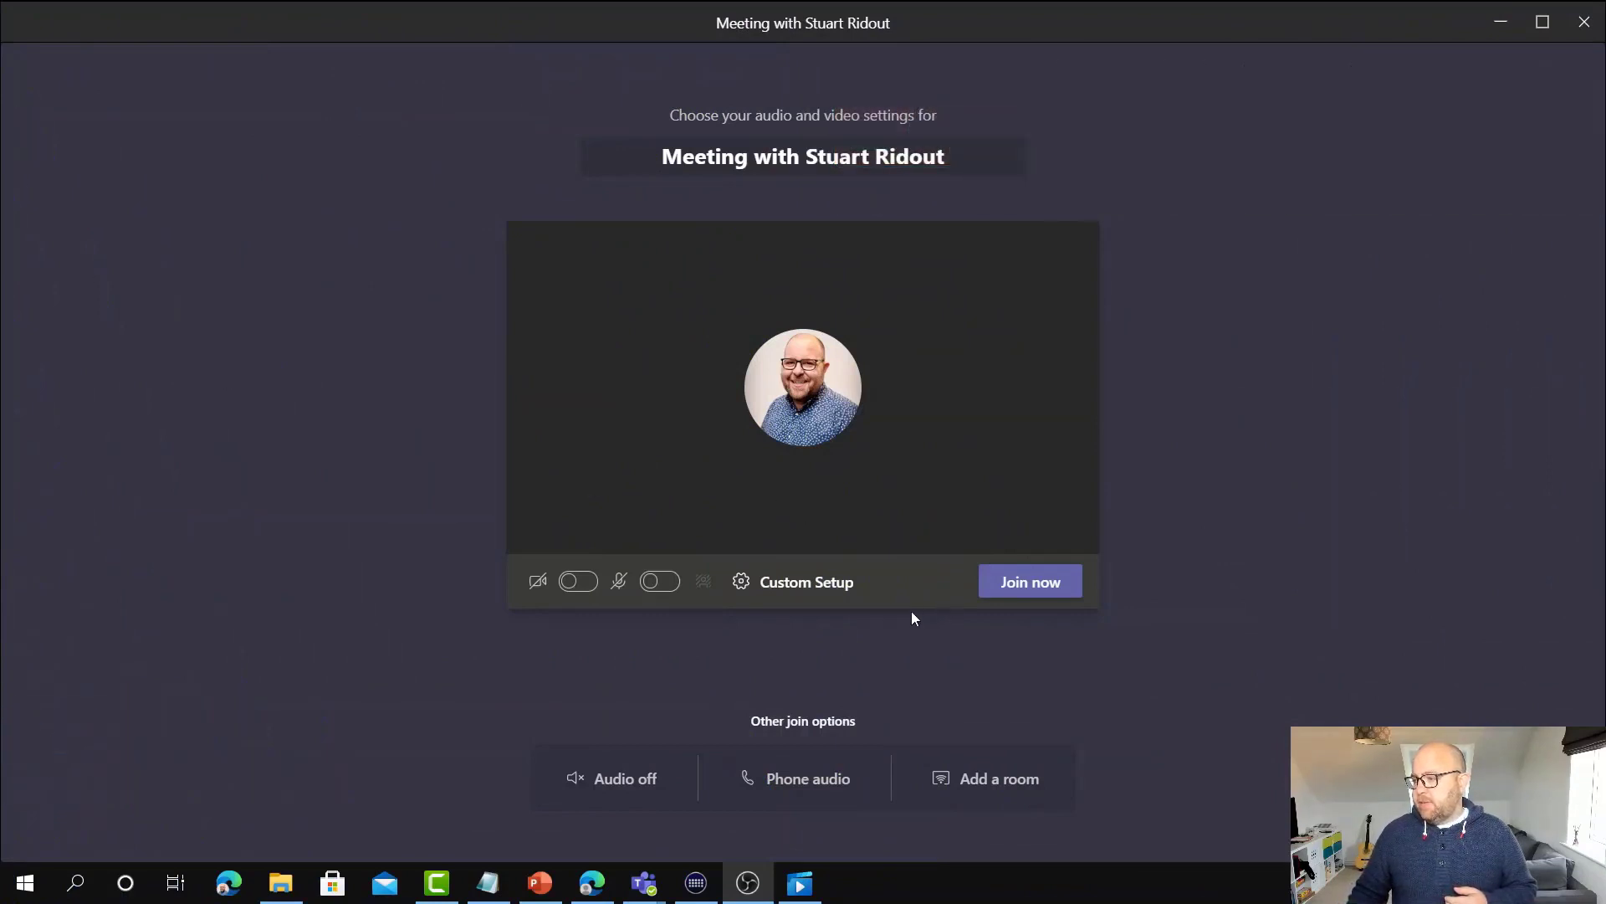
Step: Join the meeting, close the participants list and share the New Employee Onboarding presentation window
click(1004, 591)
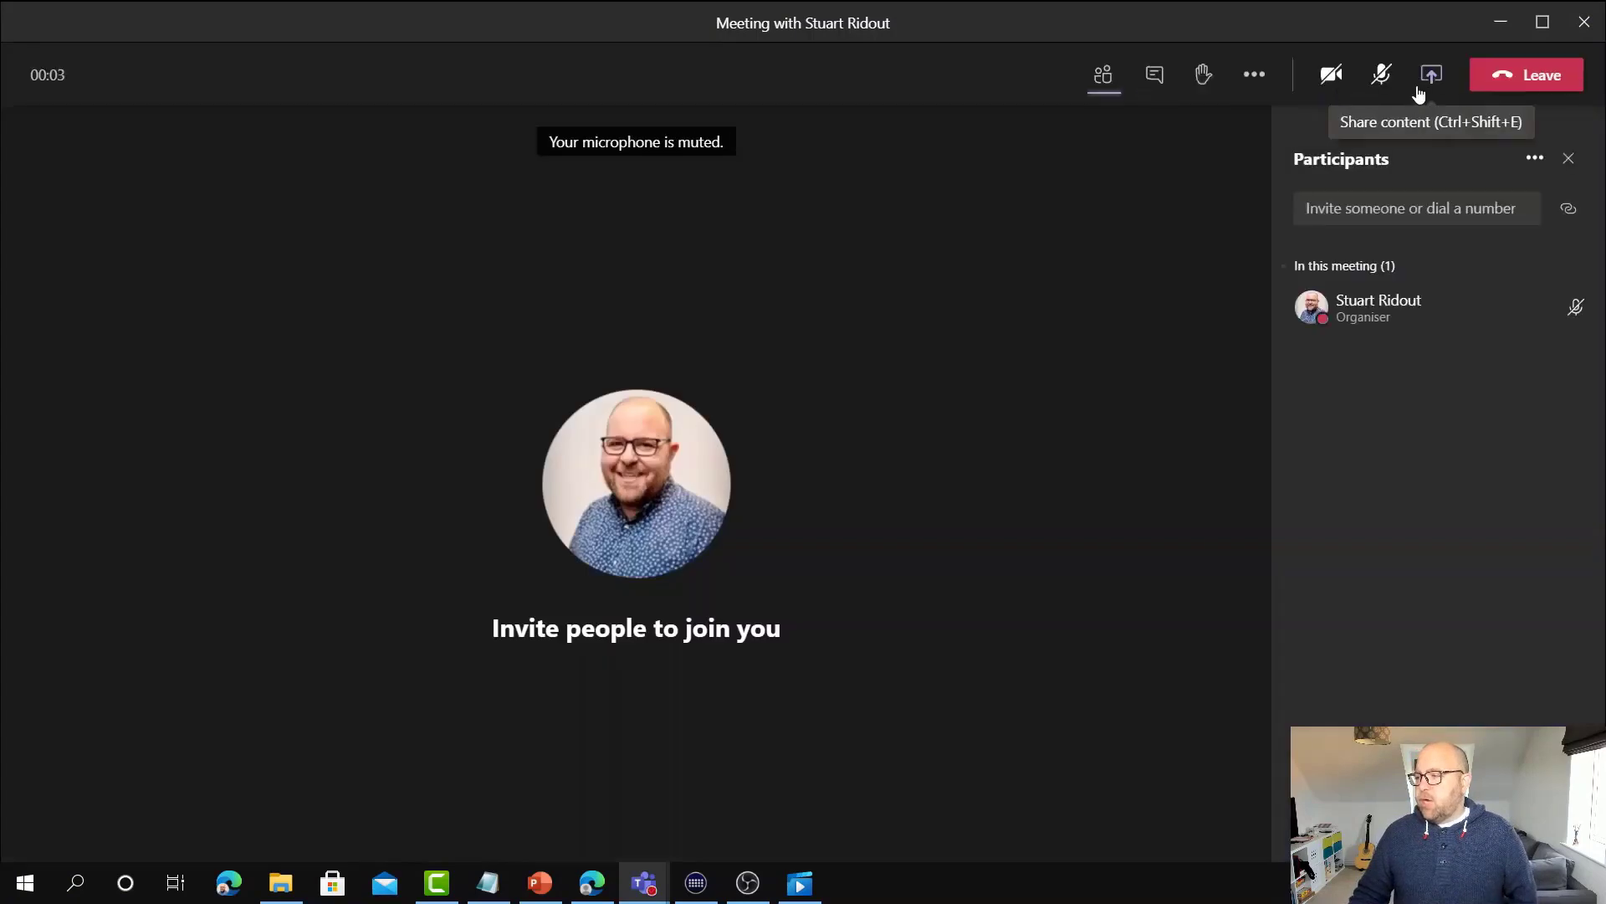
click(1420, 92)
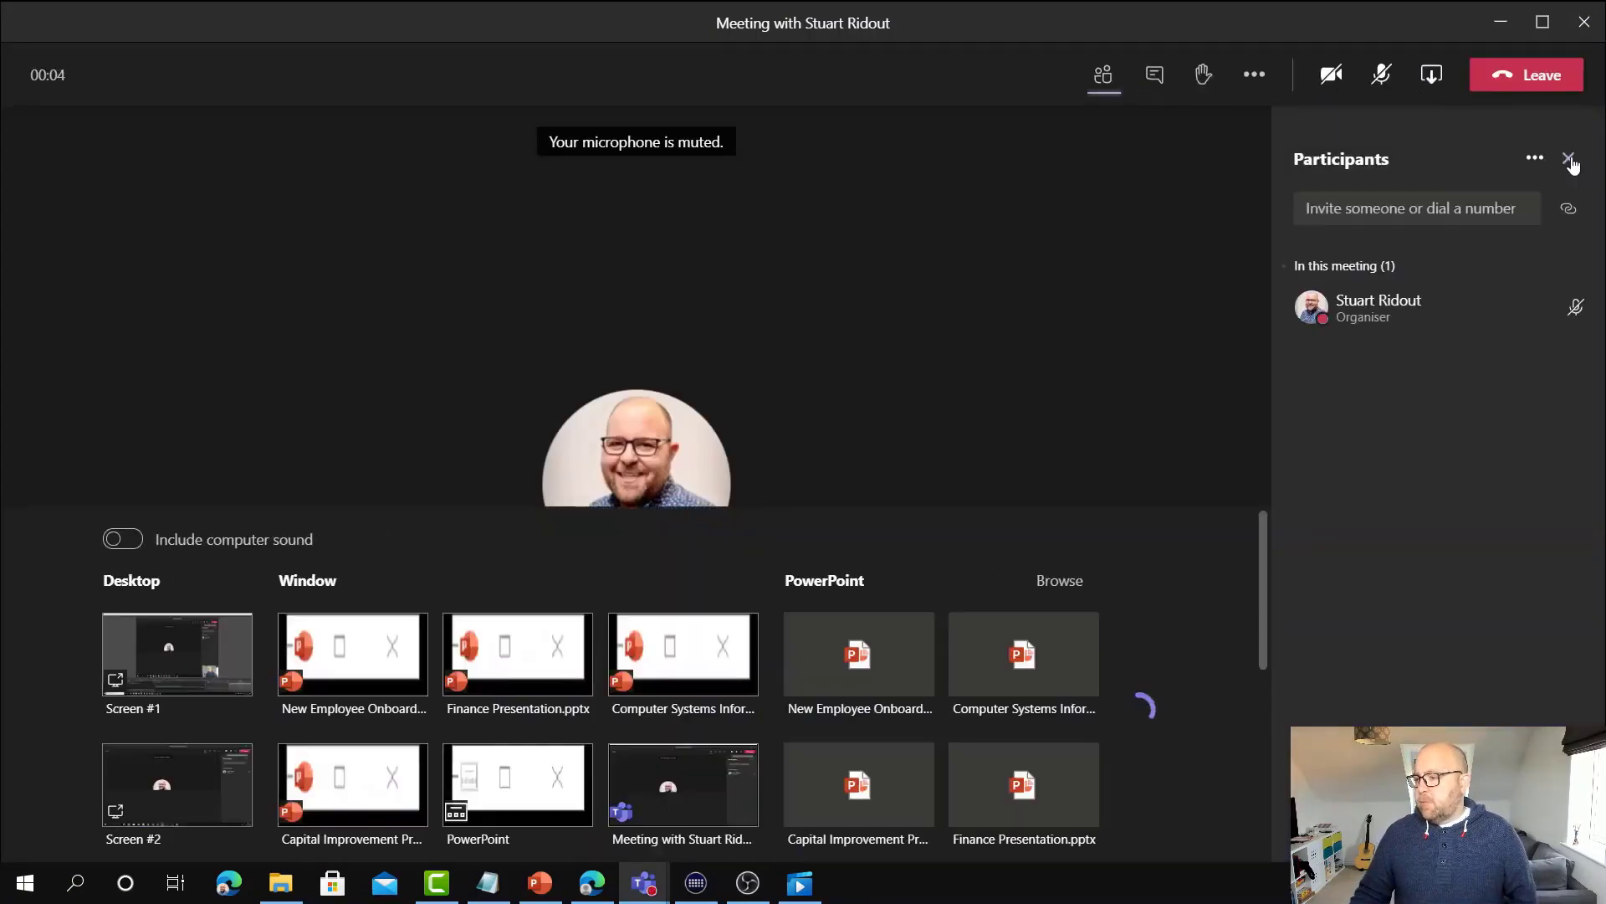
click(1571, 160)
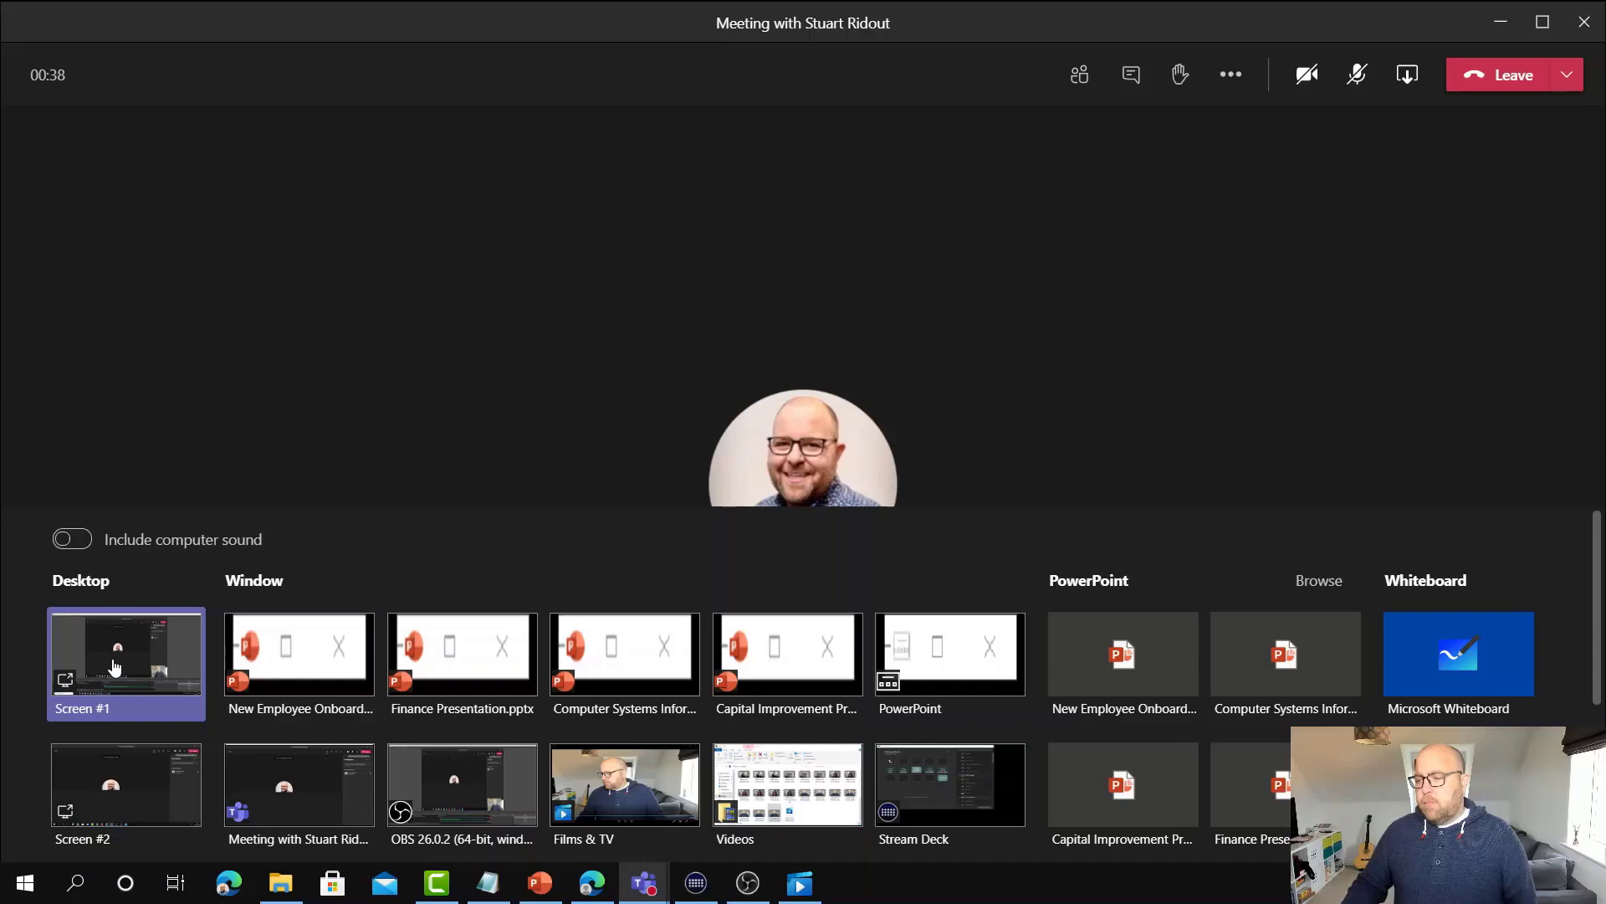
click(112, 784)
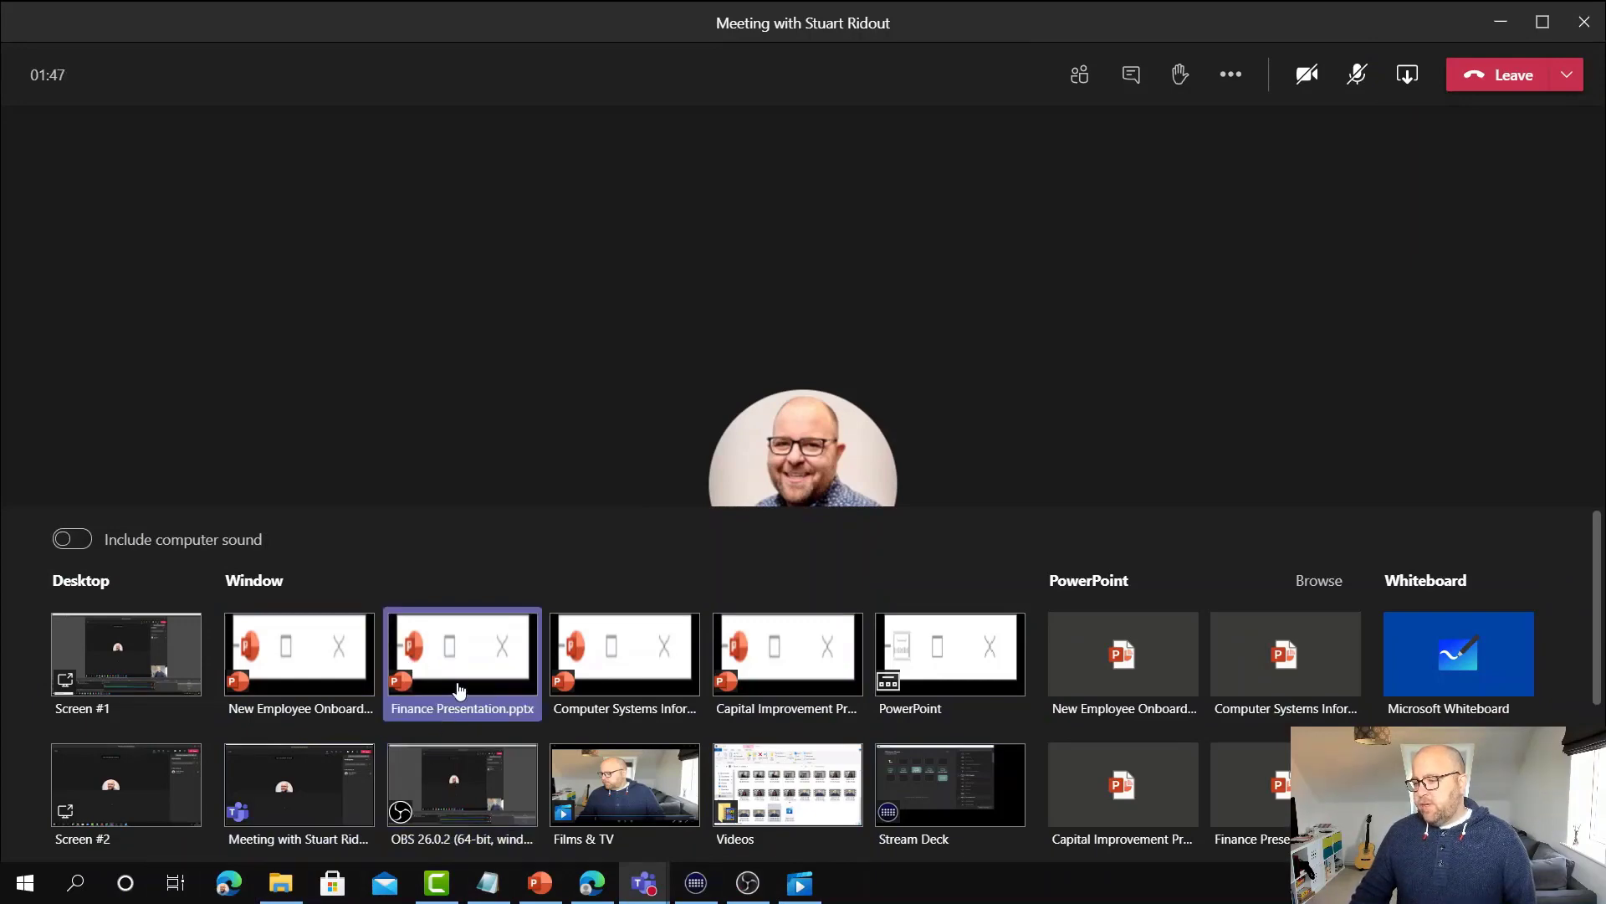
click(295, 667)
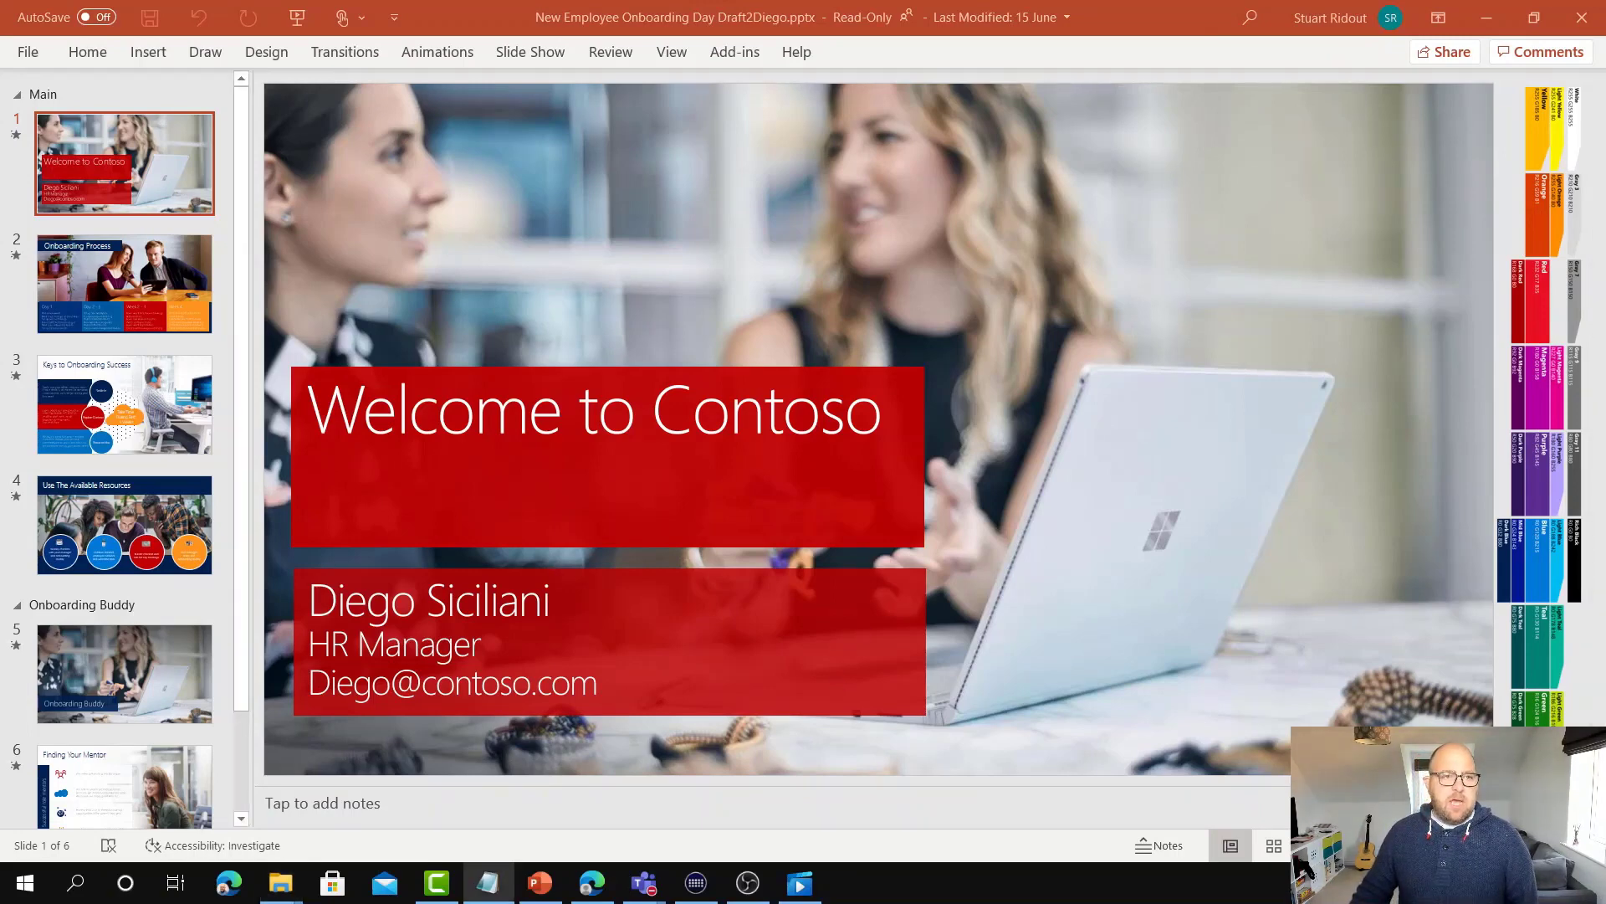
Step: Bring the untitled Notepad notes up over the shared presentation, then return to the presentation
click(488, 882)
drag(388, 137, 871, 98)
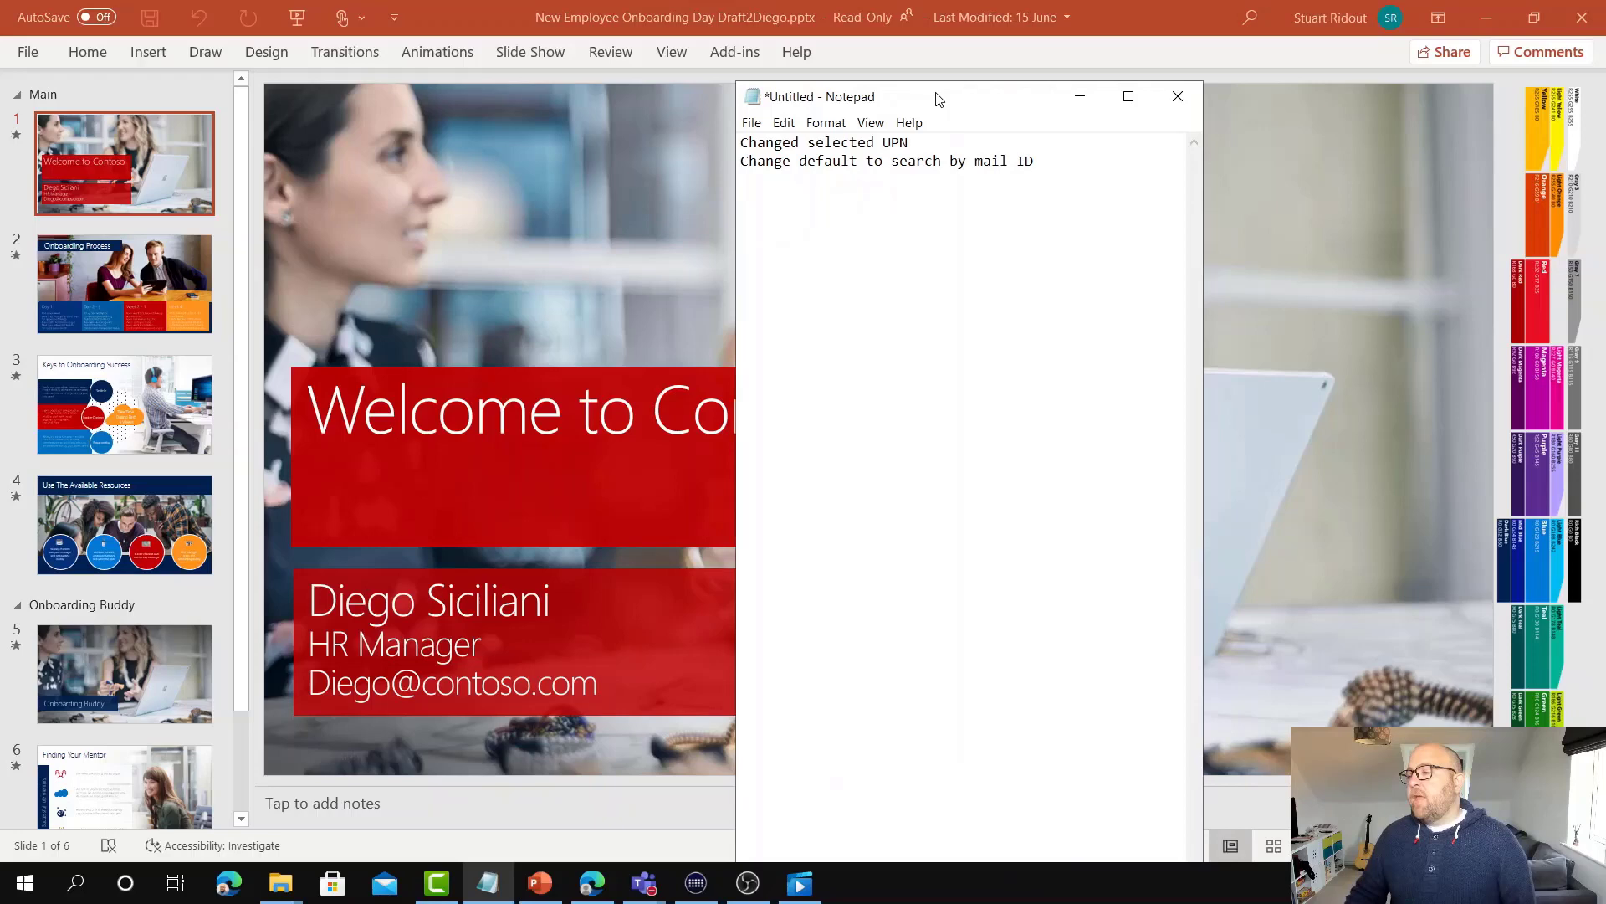
key(alt+Tab)
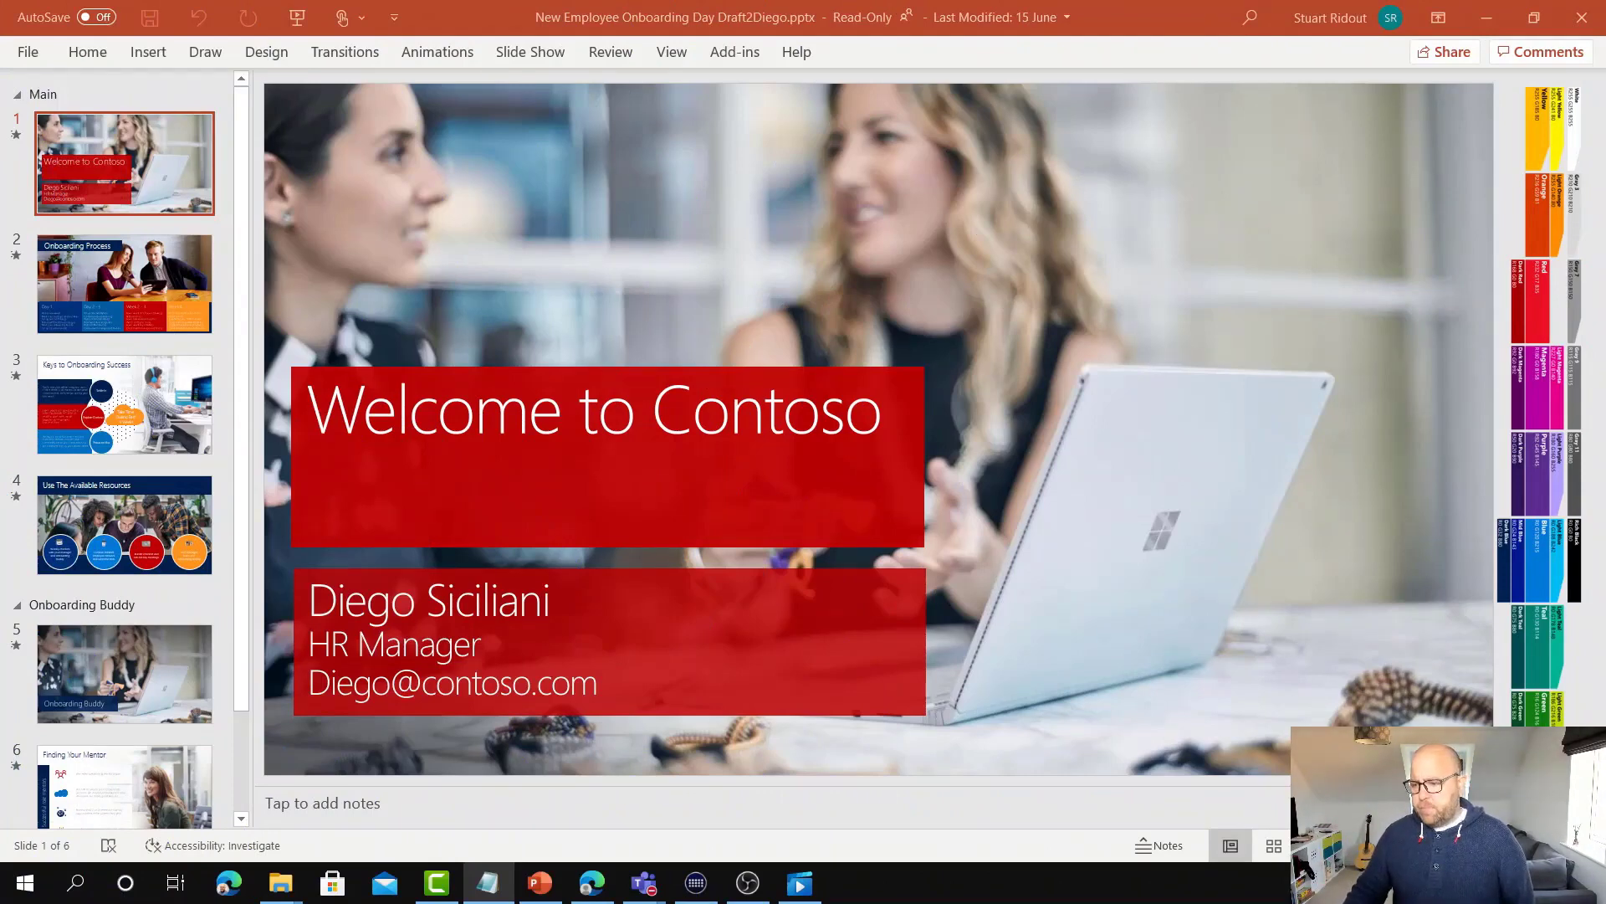
Step: Return to the Teams meeting, maximize its window and share the New Employee Onboarding file as a PowerPoint presentation
key(alt+Tab)
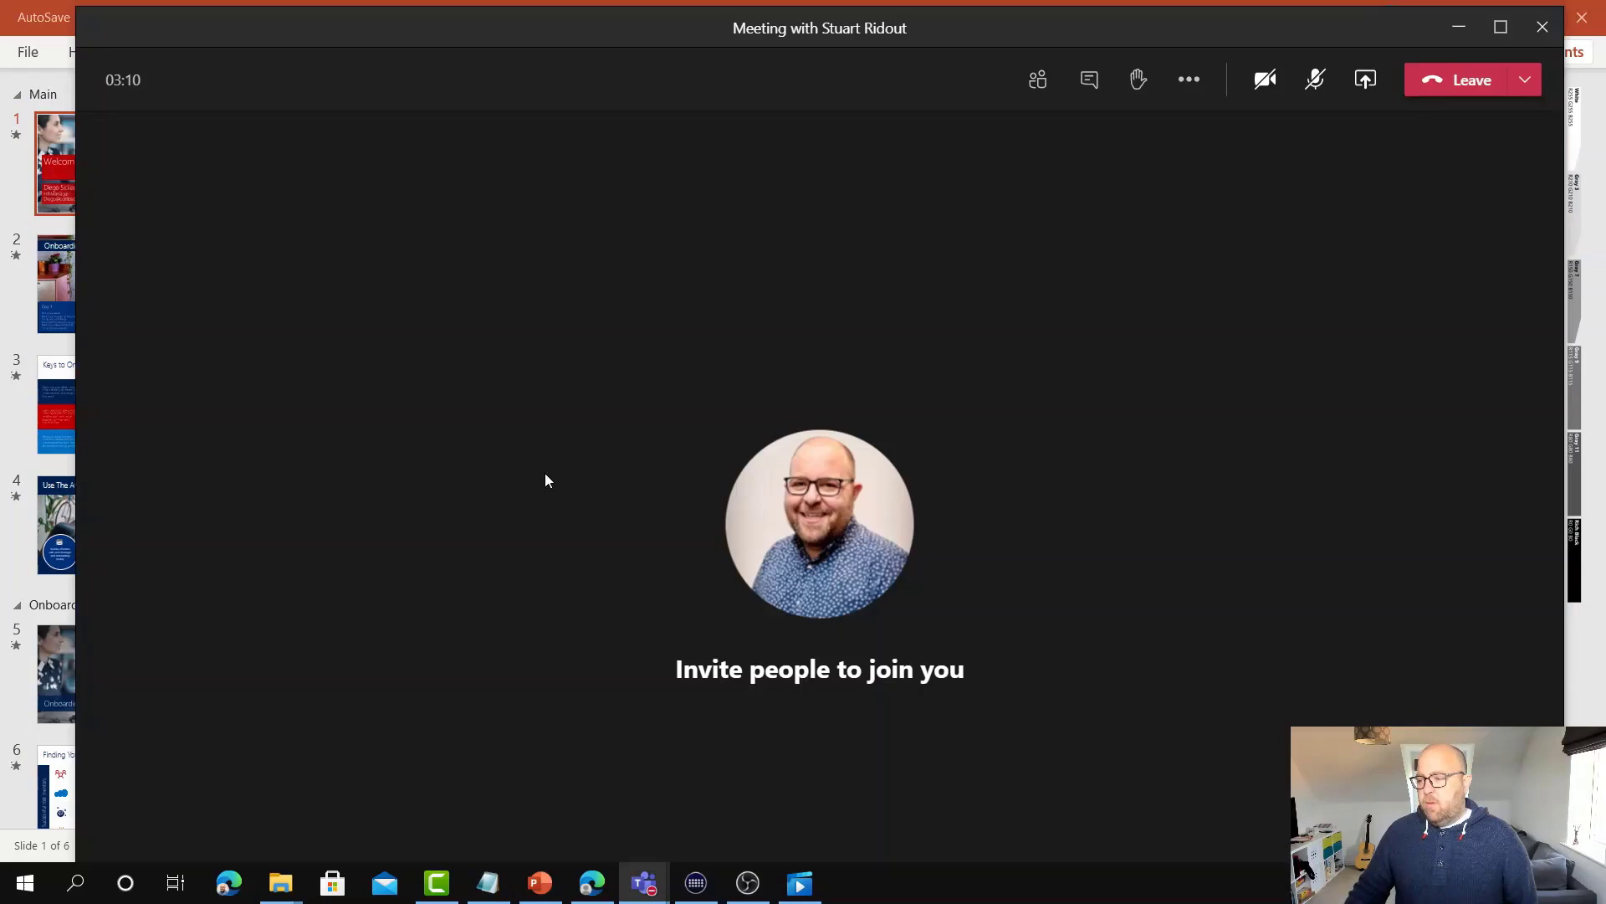
click(1366, 80)
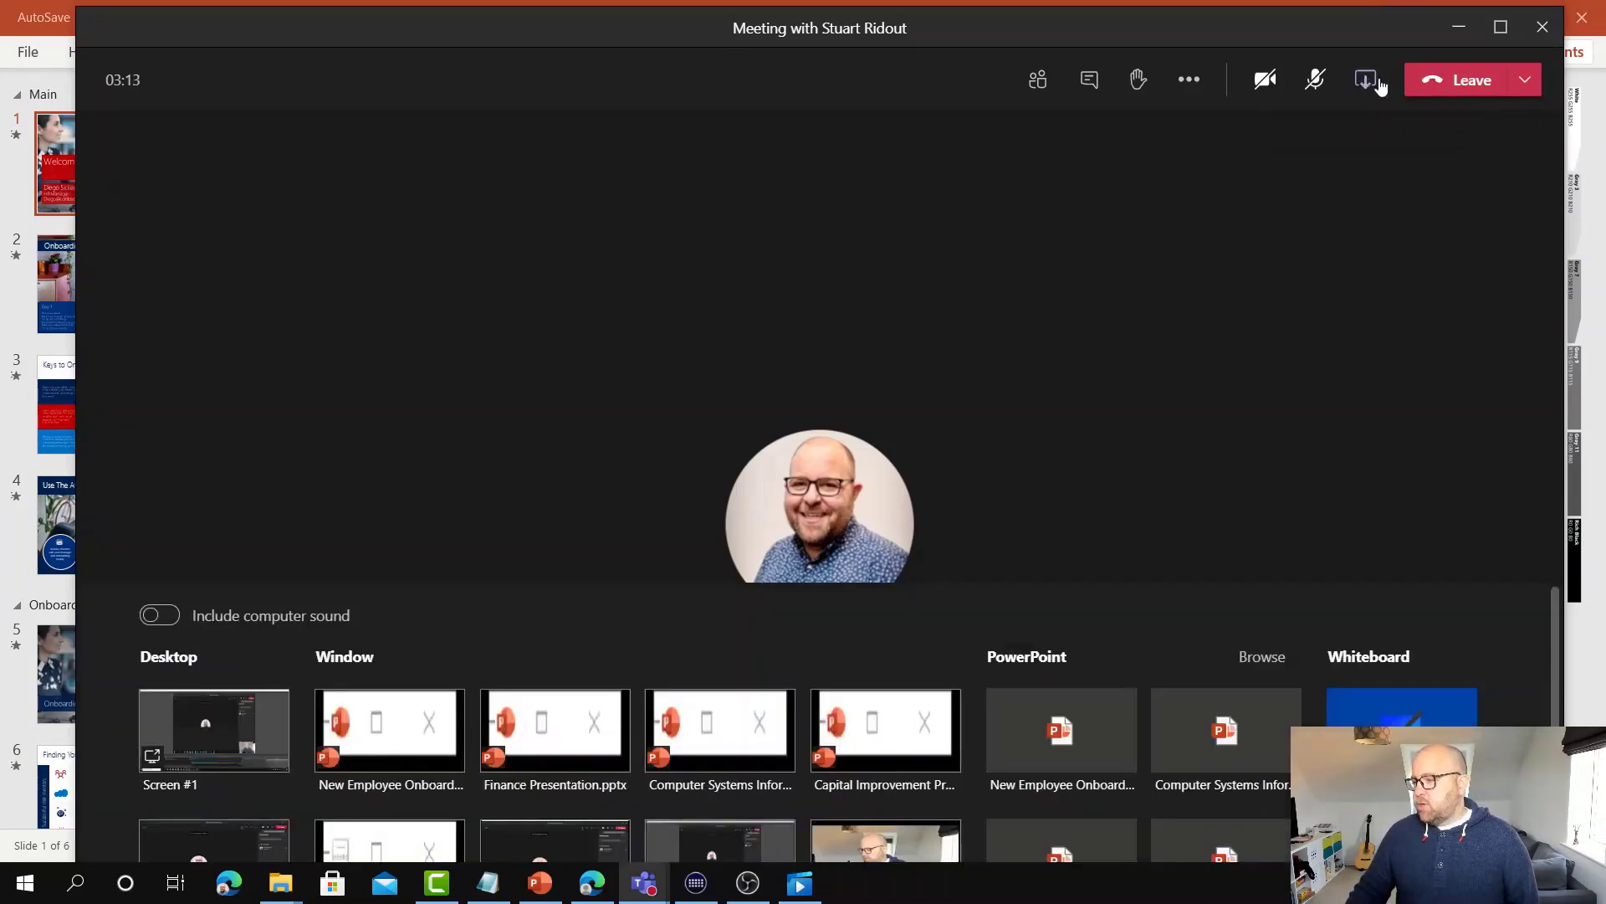
double_click(987, 27)
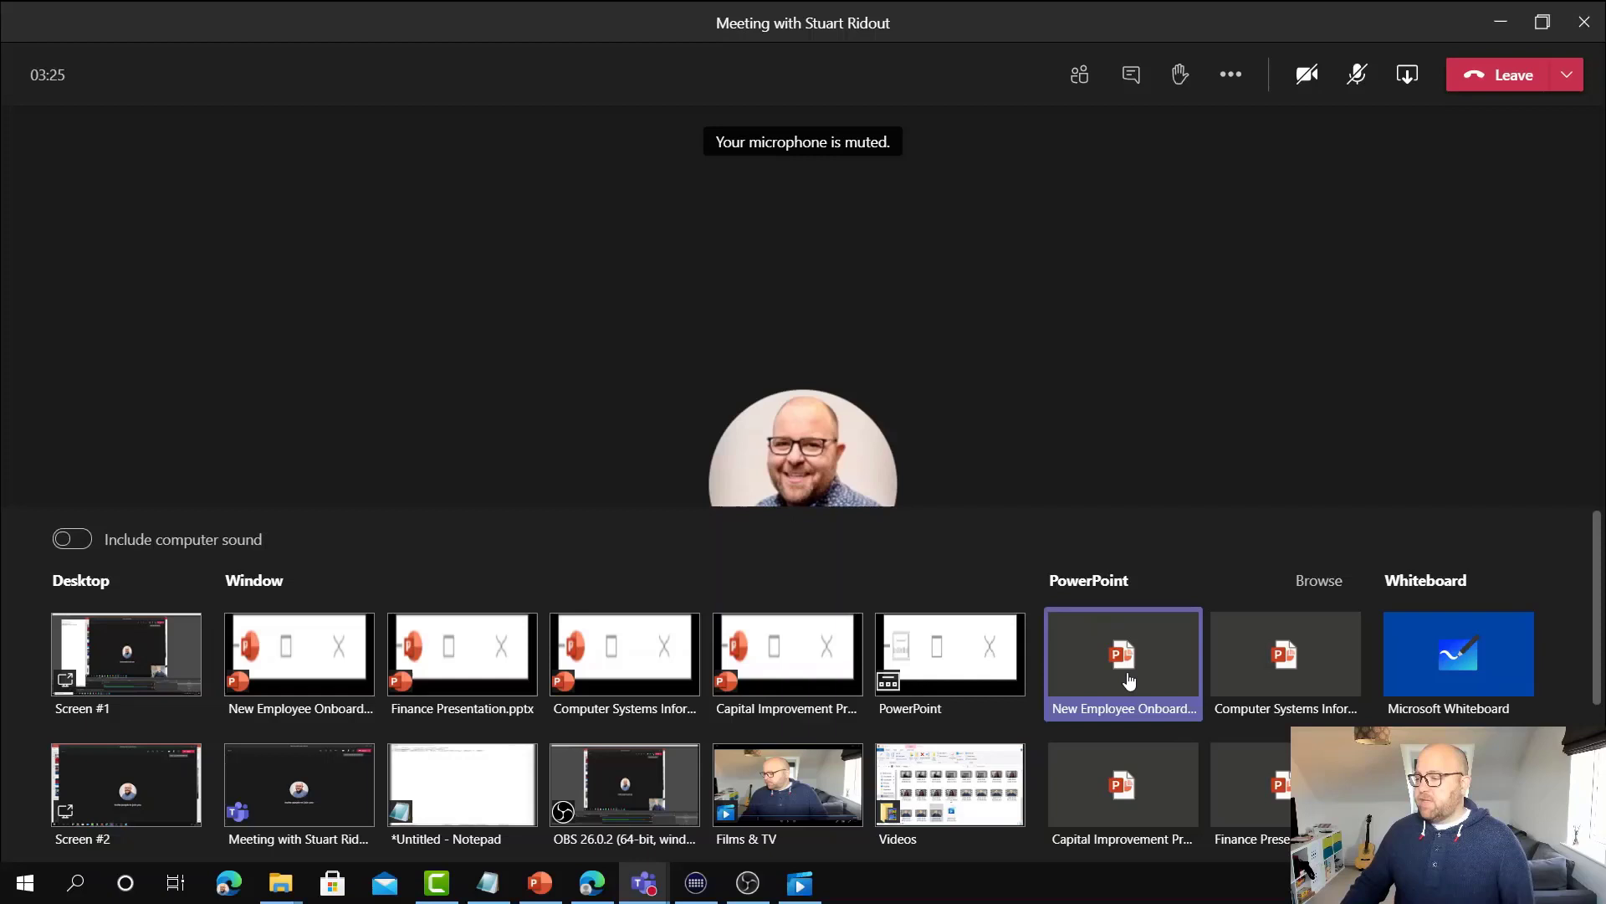
click(1106, 667)
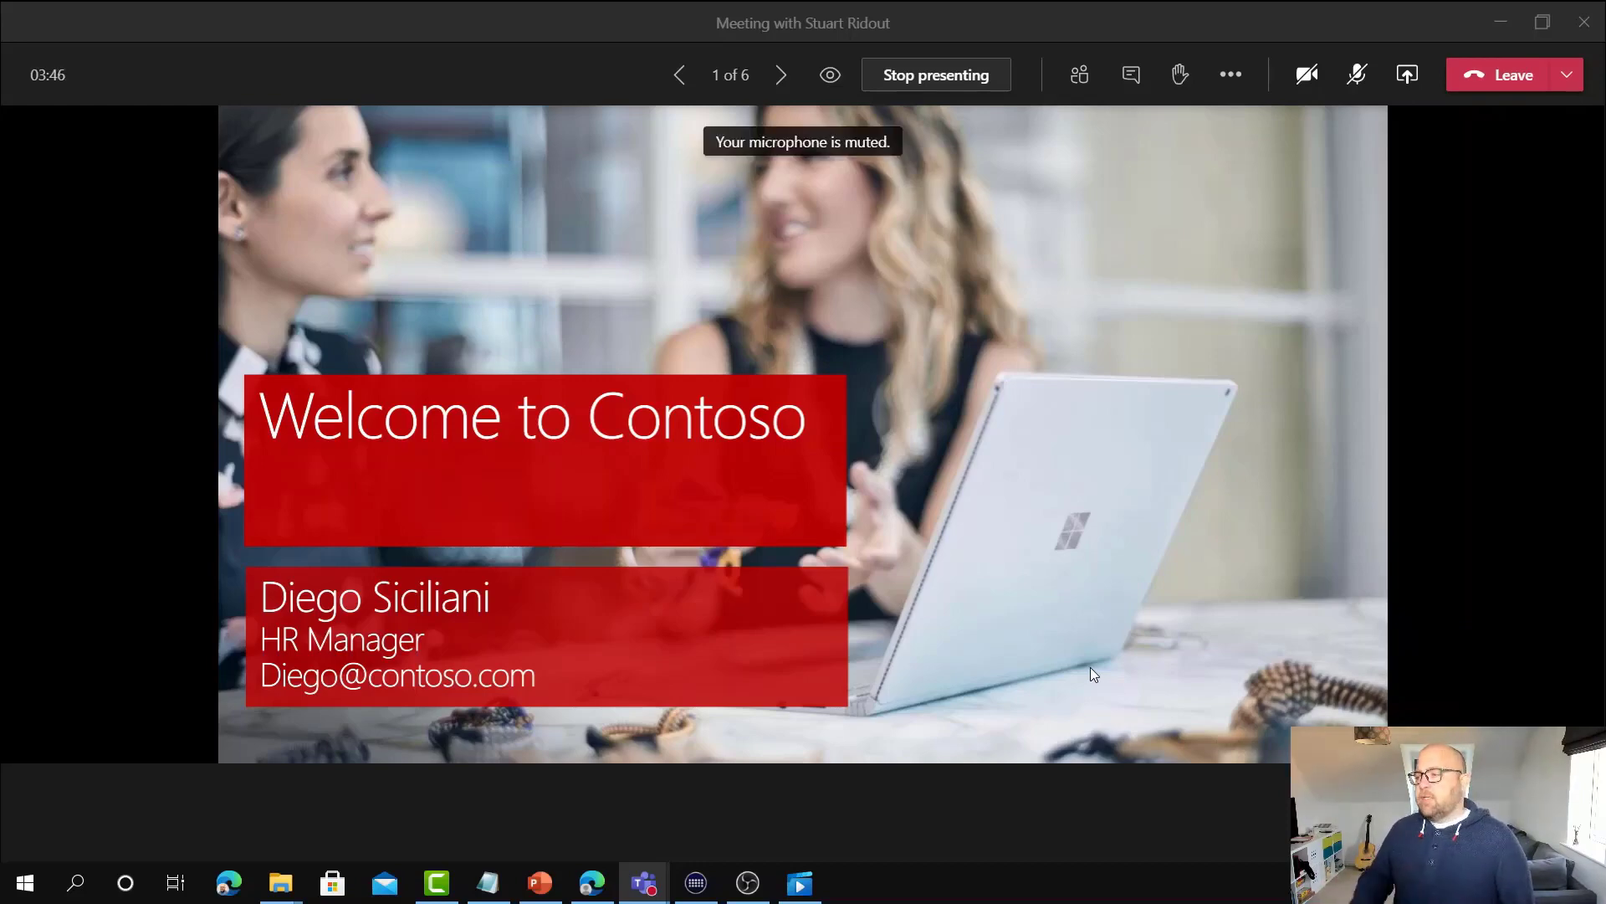
Step: Page forward and back through the first three shared slides, ending on the Onboarding Process slide
click(781, 78)
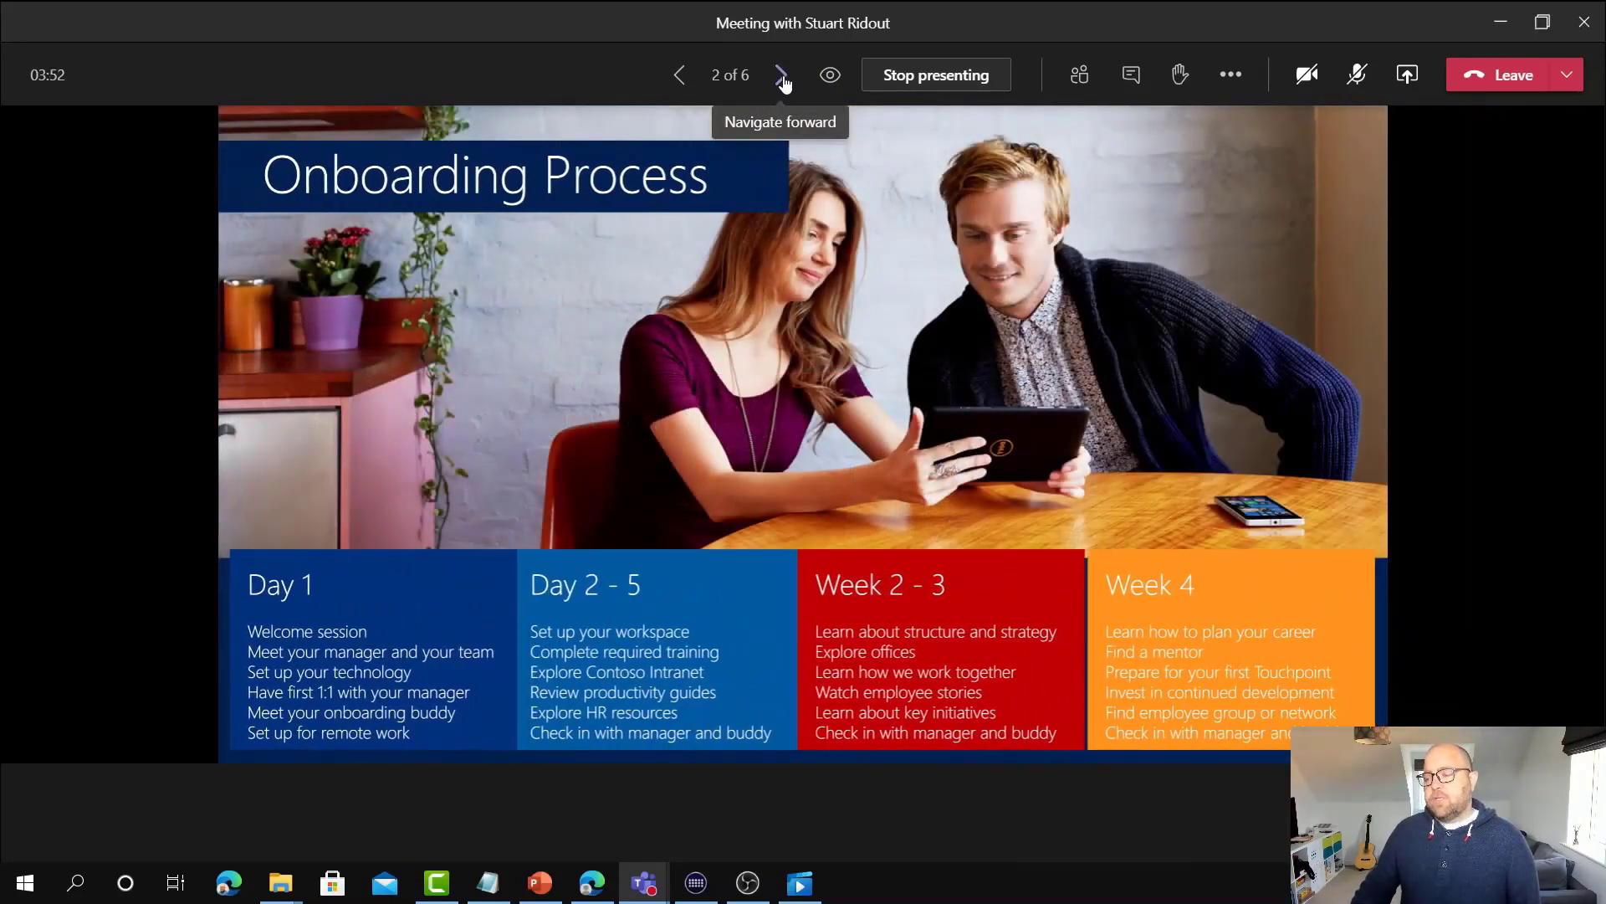
click(782, 78)
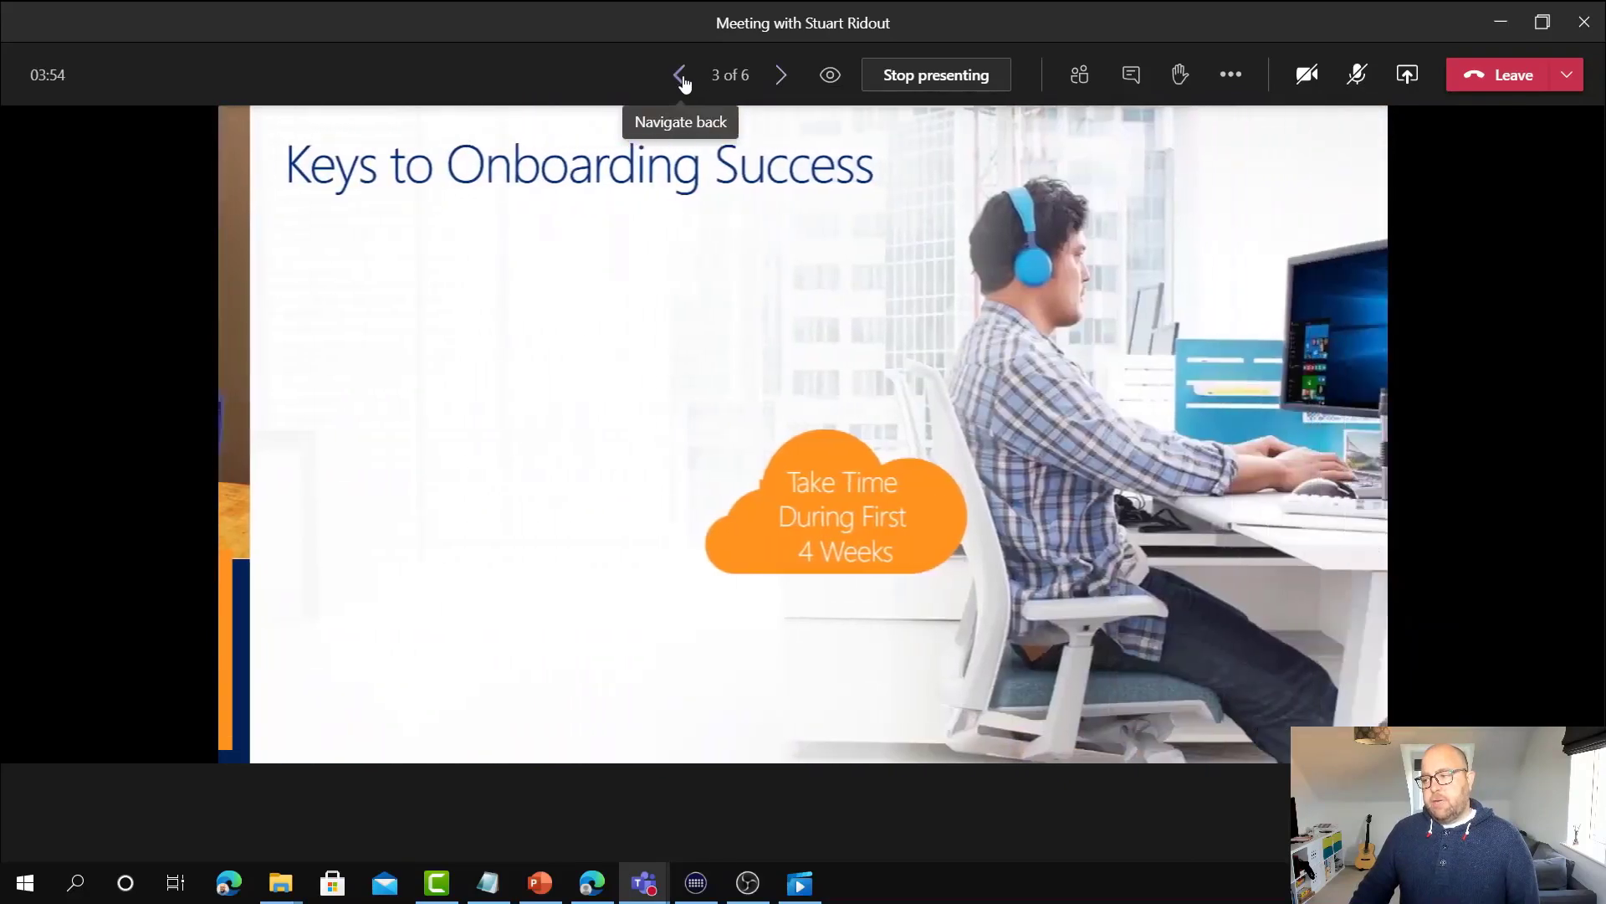
click(682, 77)
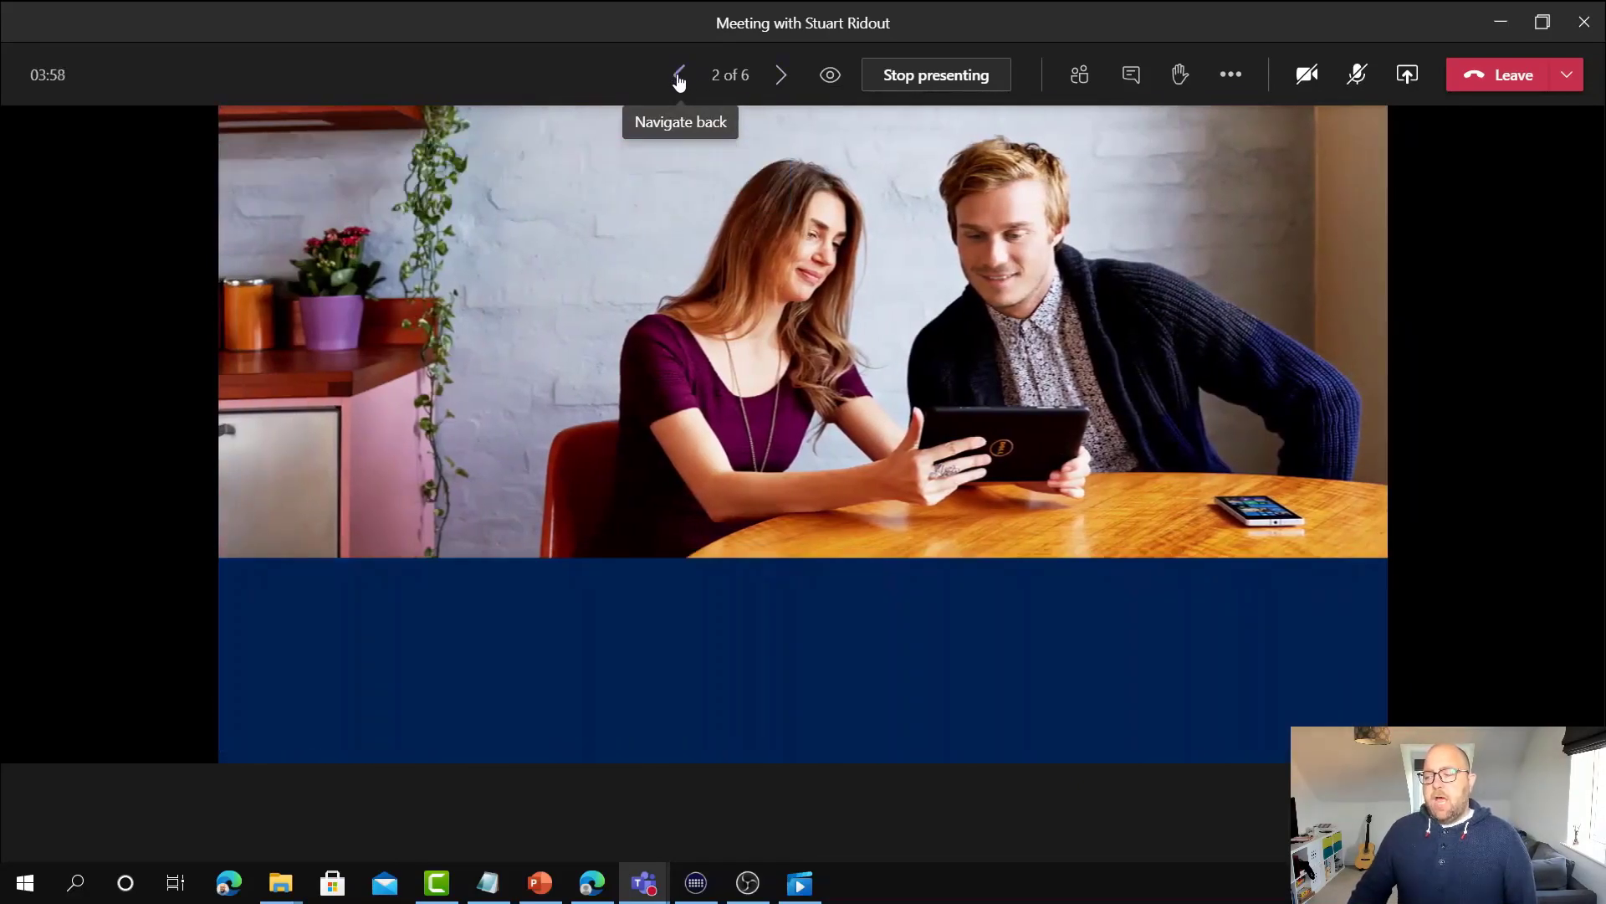
click(681, 78)
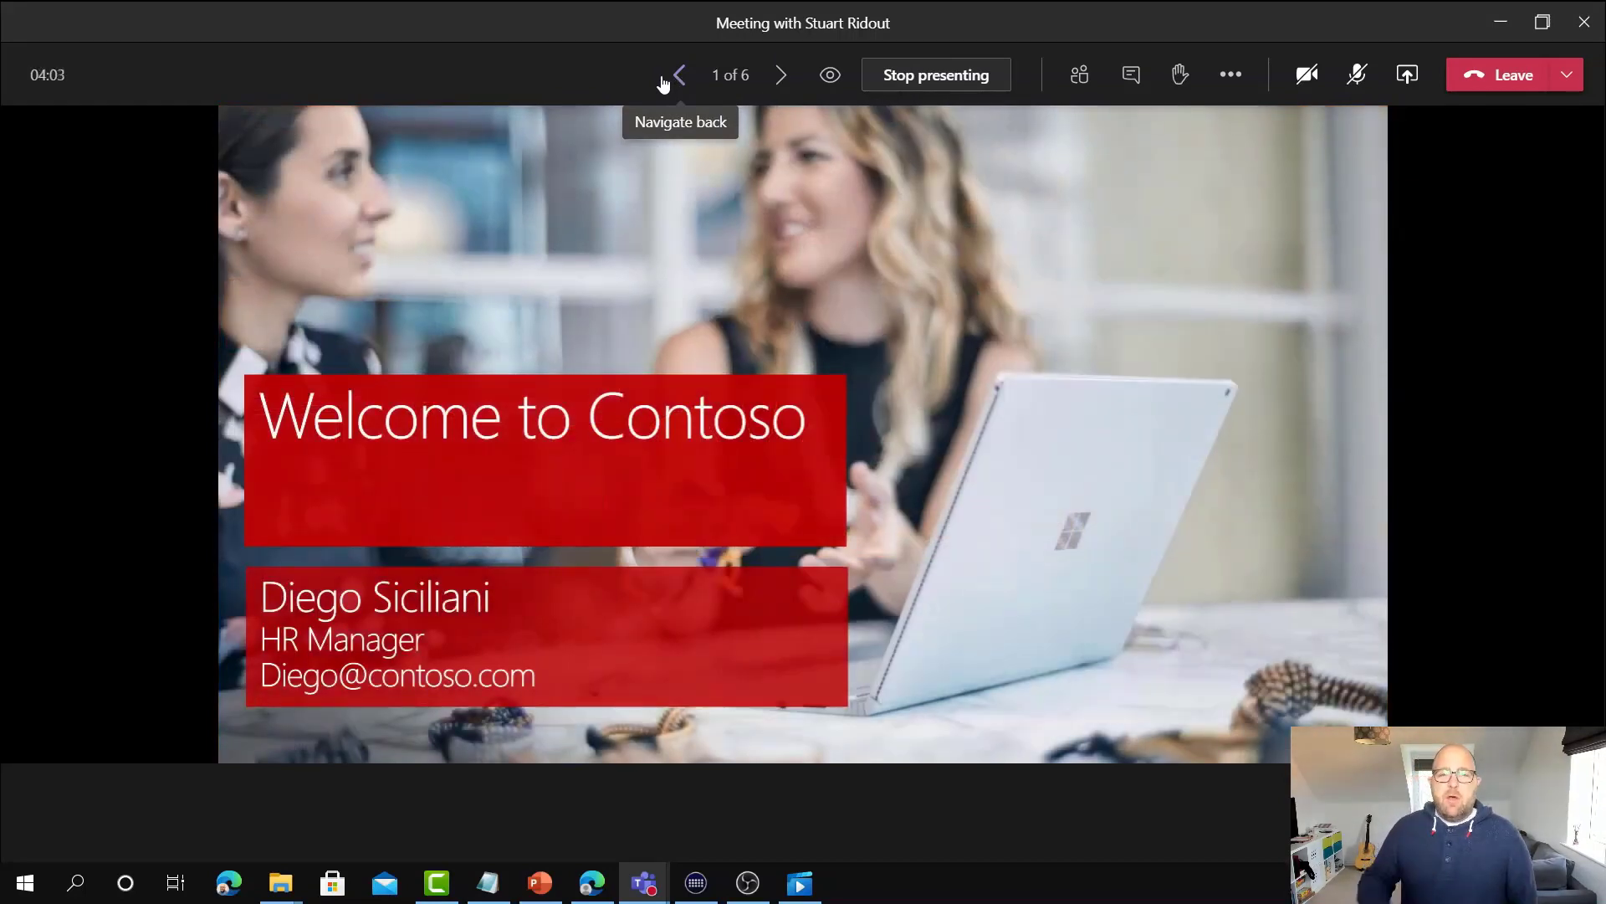
click(780, 75)
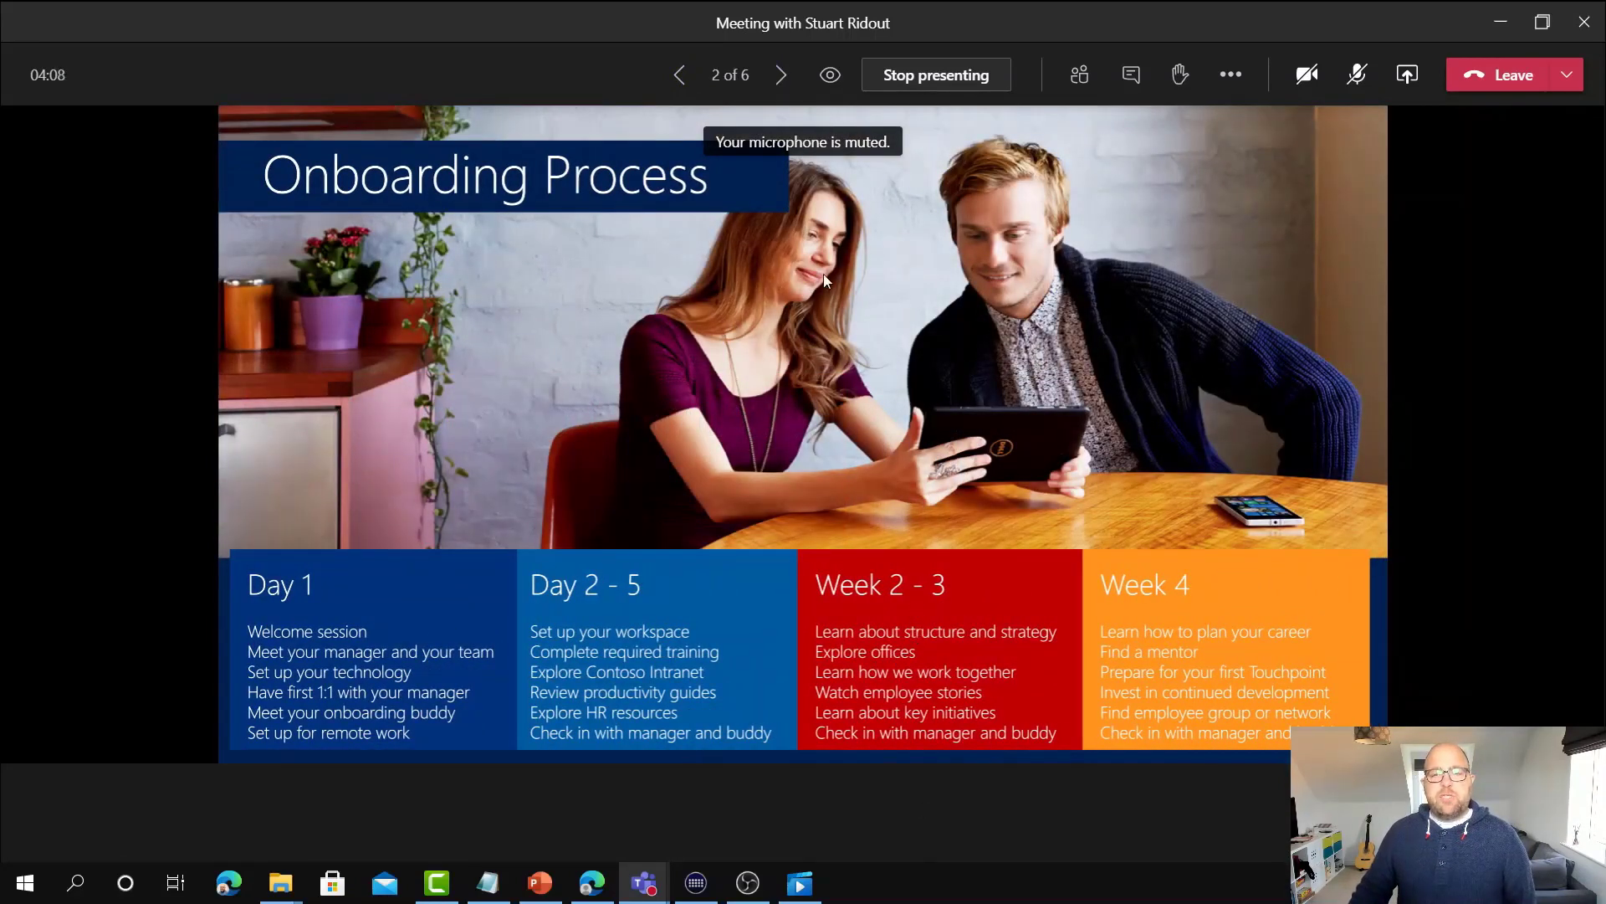
click(782, 76)
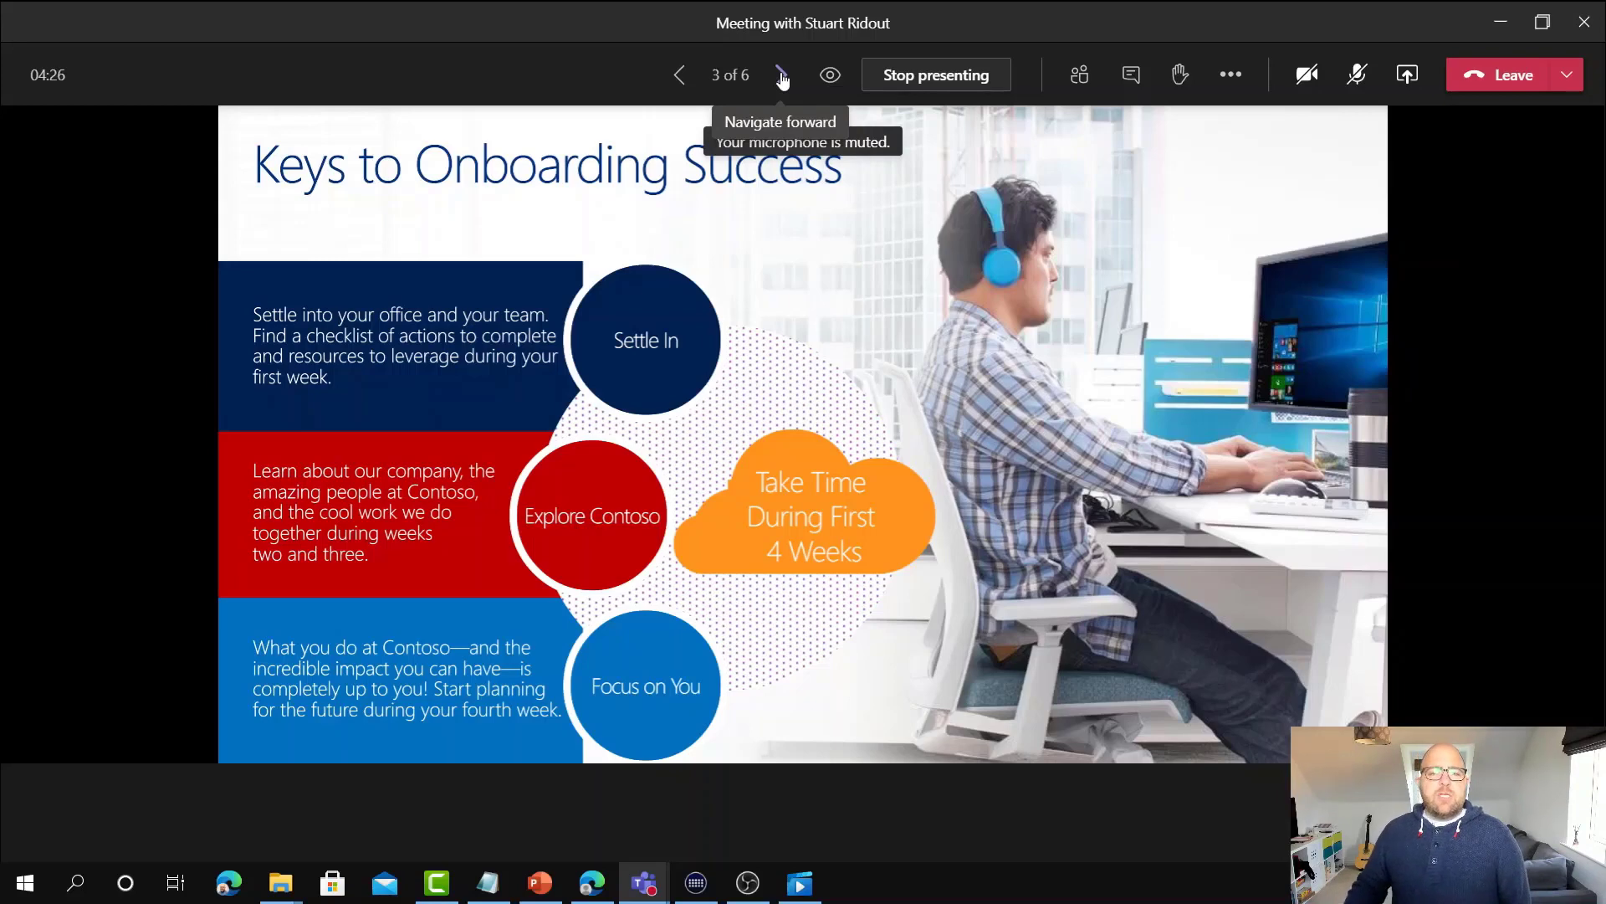
click(679, 76)
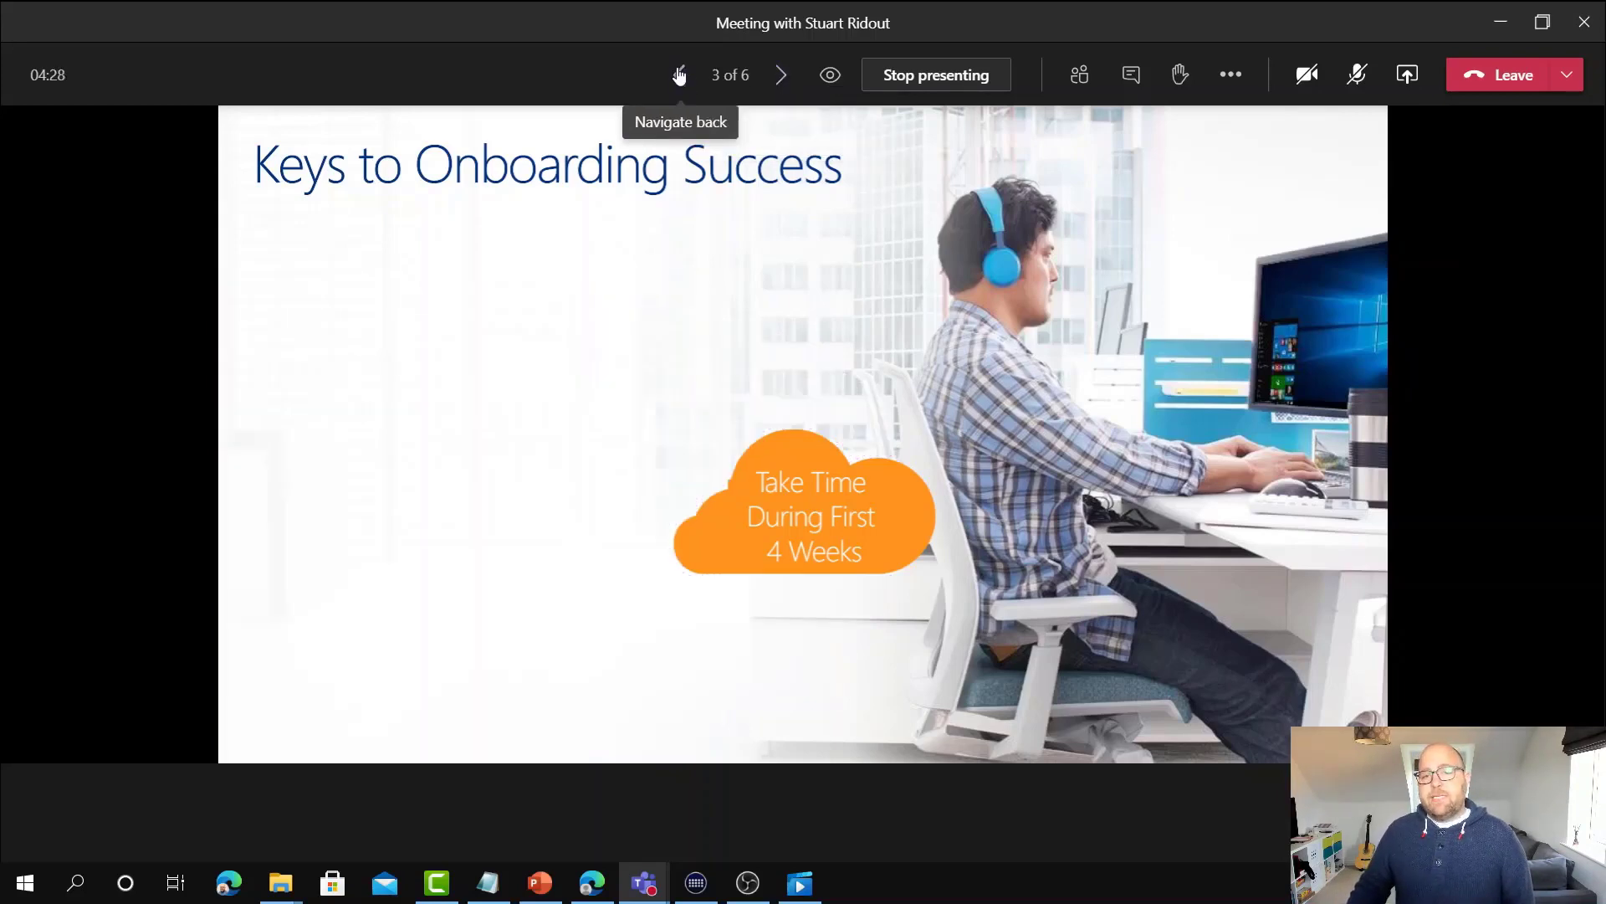
click(679, 76)
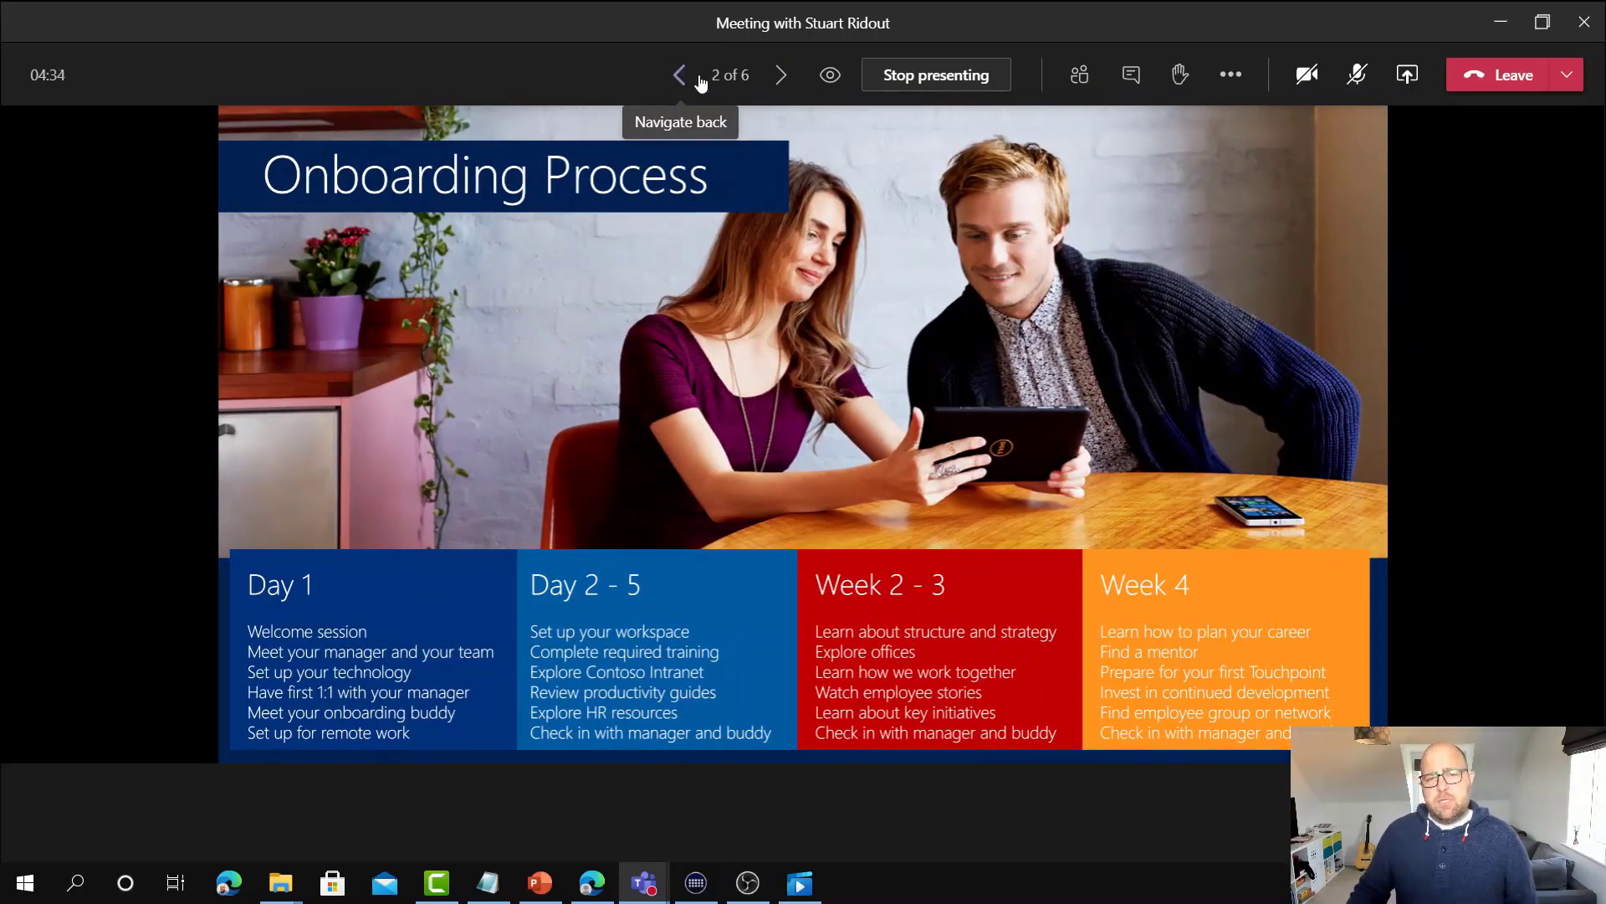
Step: Prevent participants from moving through the shared slides on their own, and stop presenting the file
click(829, 77)
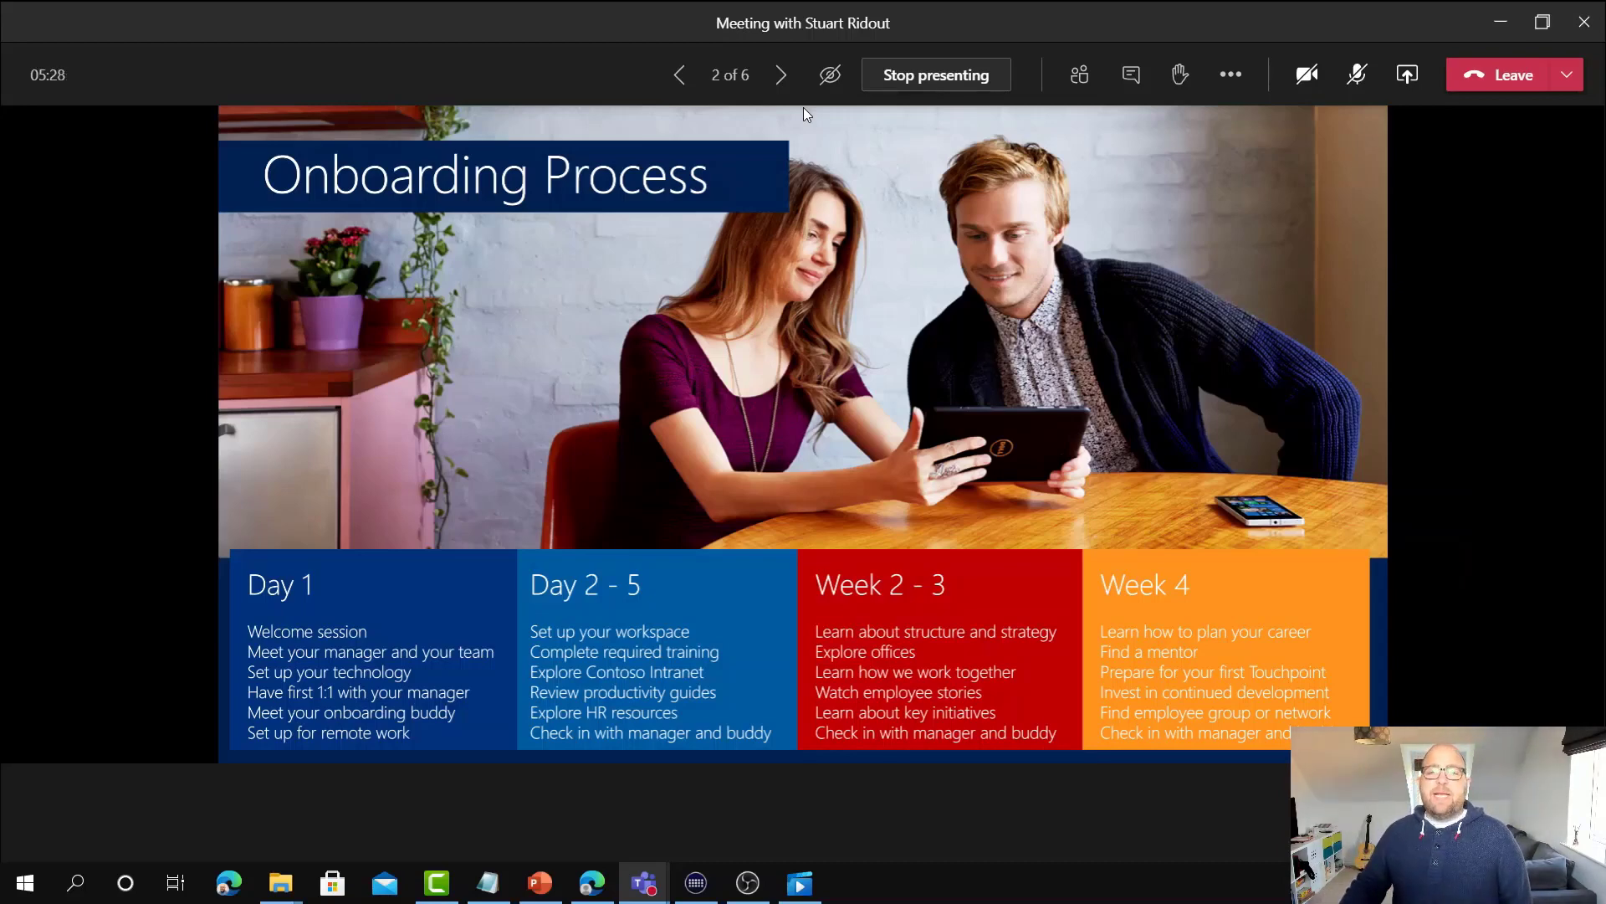
click(953, 83)
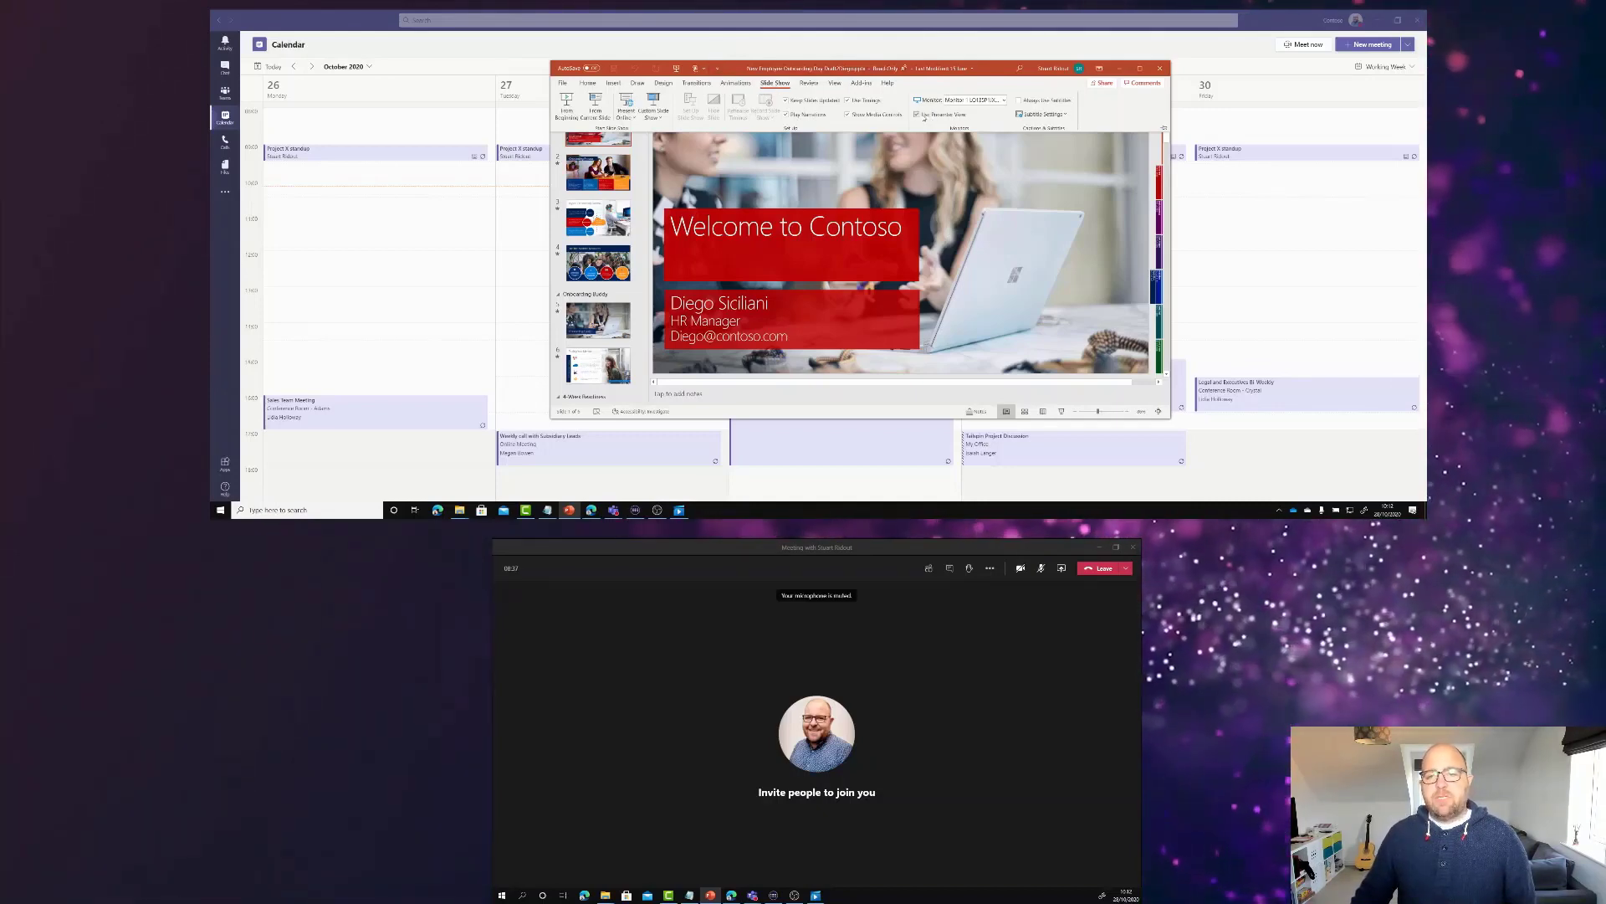
Step: Start the onboarding slide show from the beginning and fit the presenter view window into the left part of the first monitor
click(567, 107)
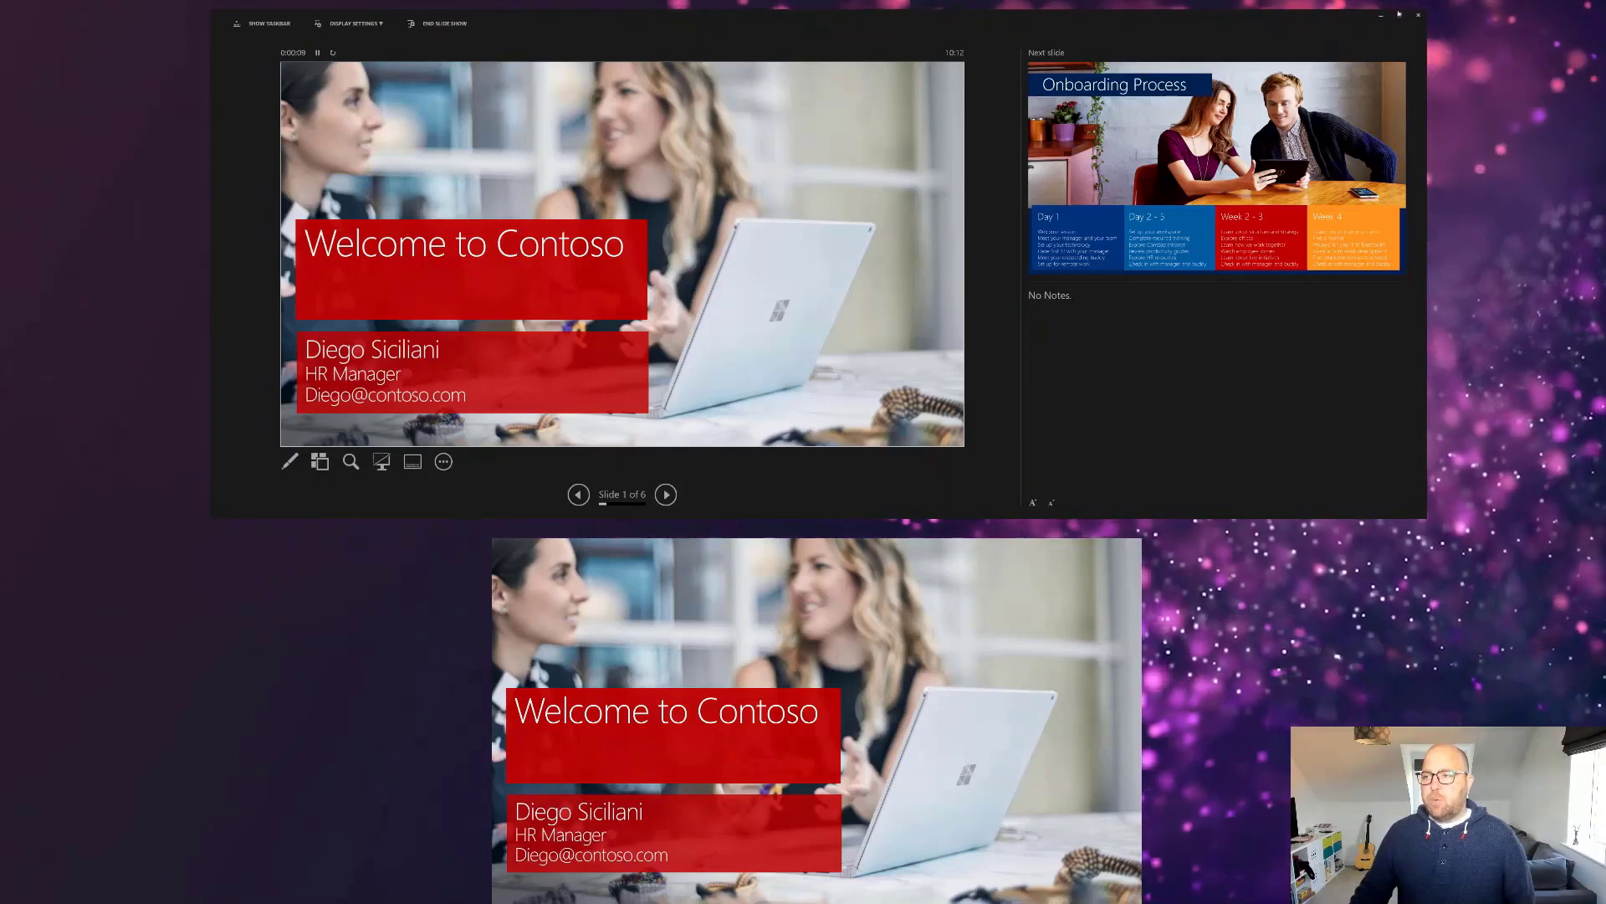
click(1401, 16)
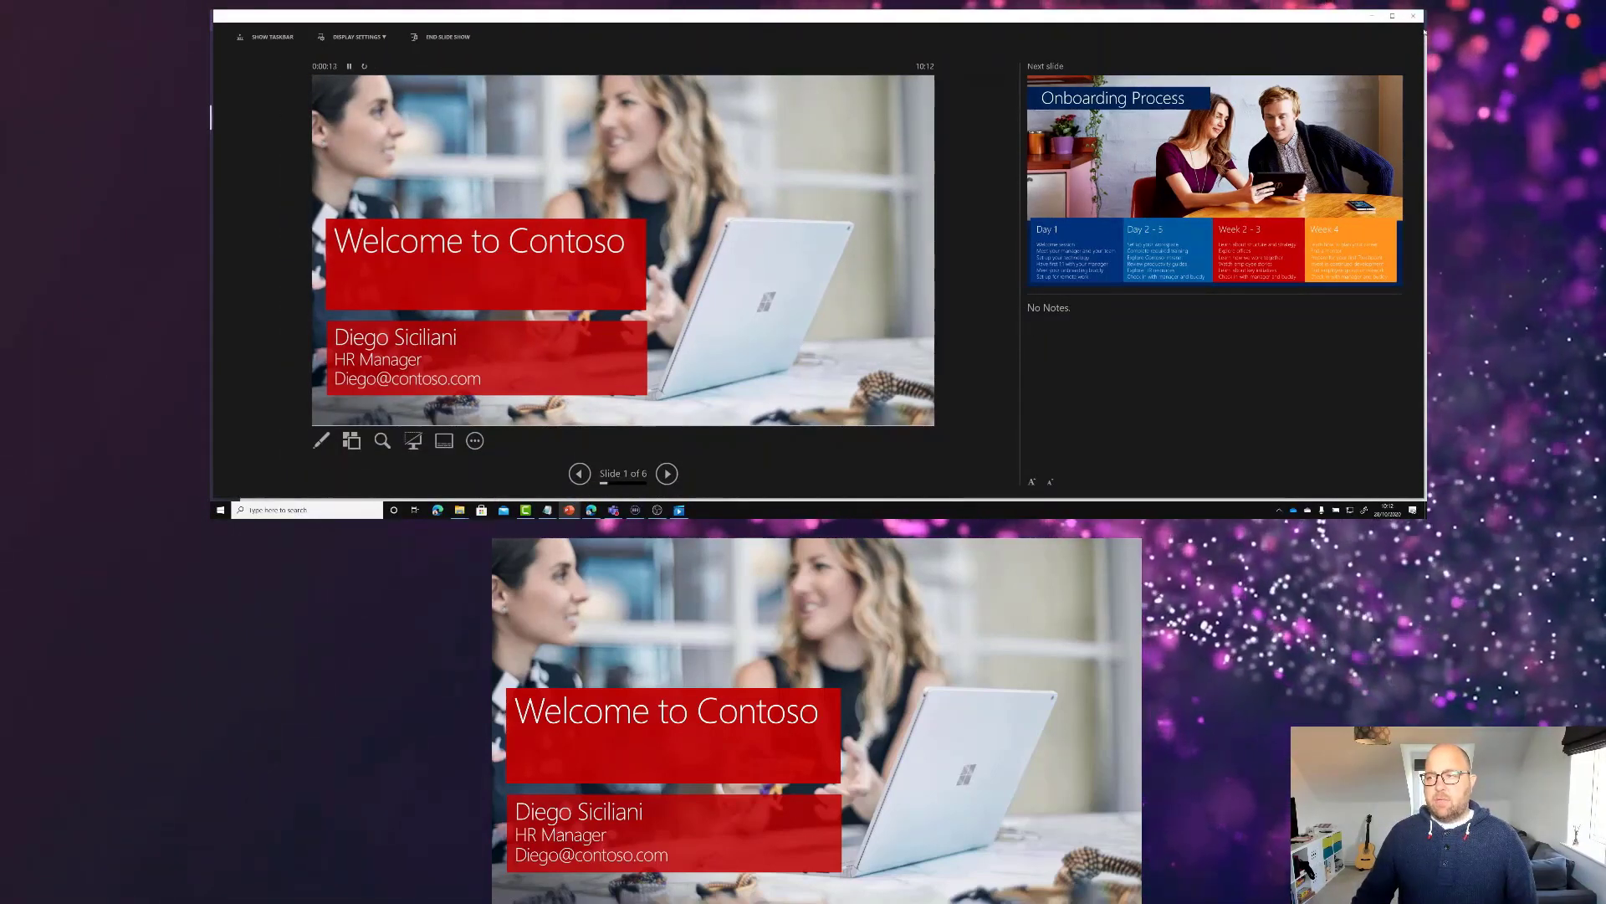
drag(1425, 33, 752, 33)
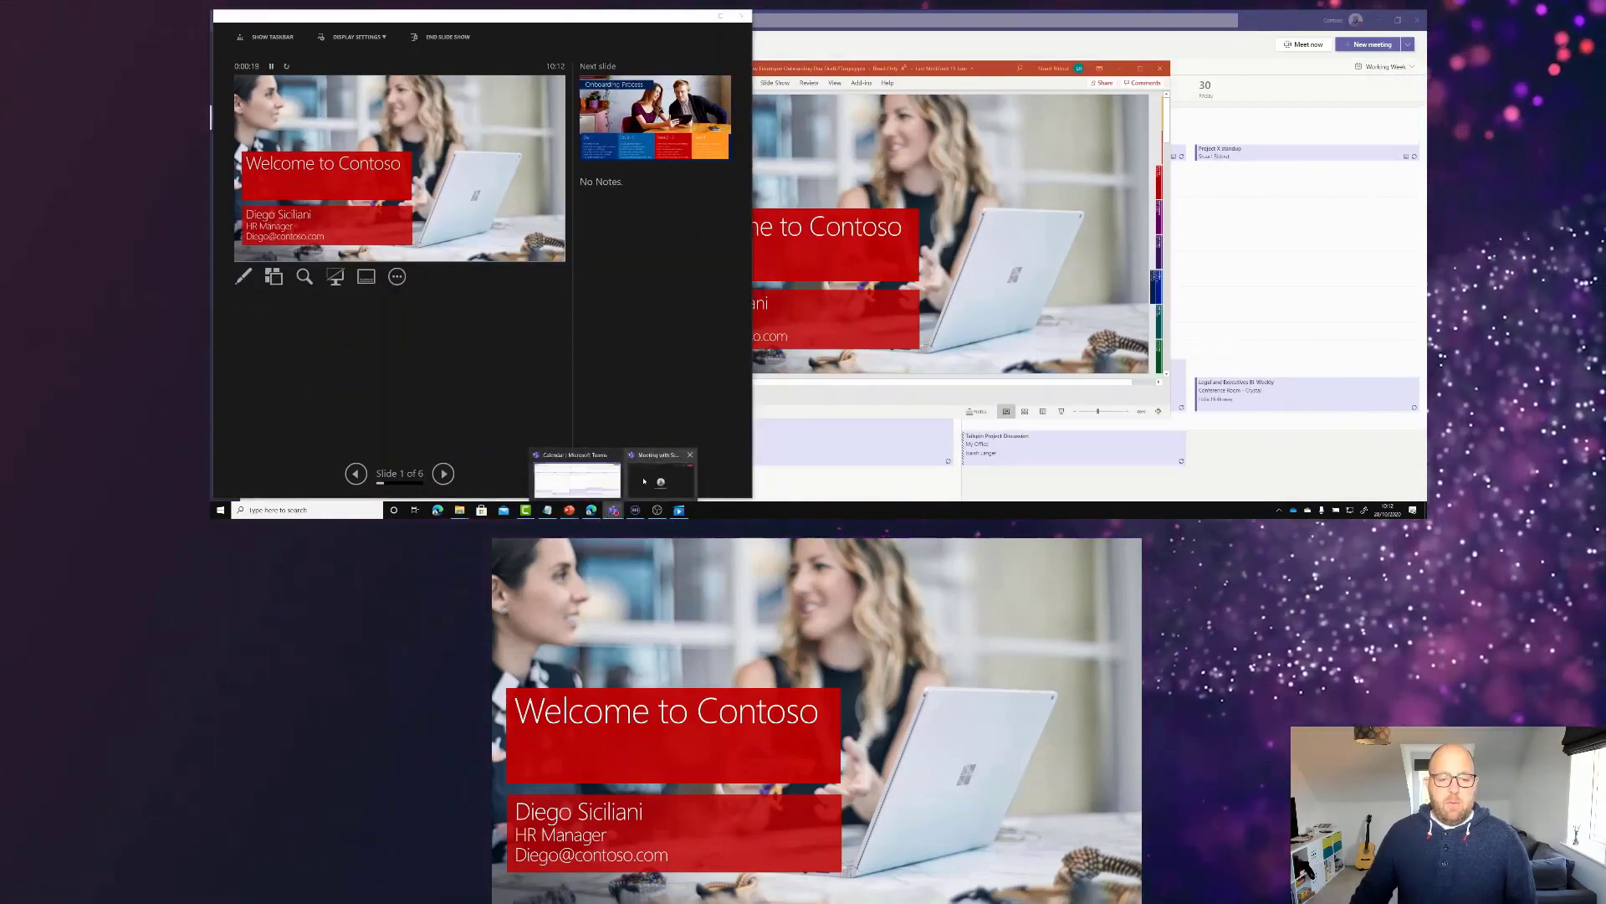
Step: Place the Teams meeting window beside the presenter view and share Screen #2, which holds the slide show
click(661, 483)
drag(827, 549, 1082, 27)
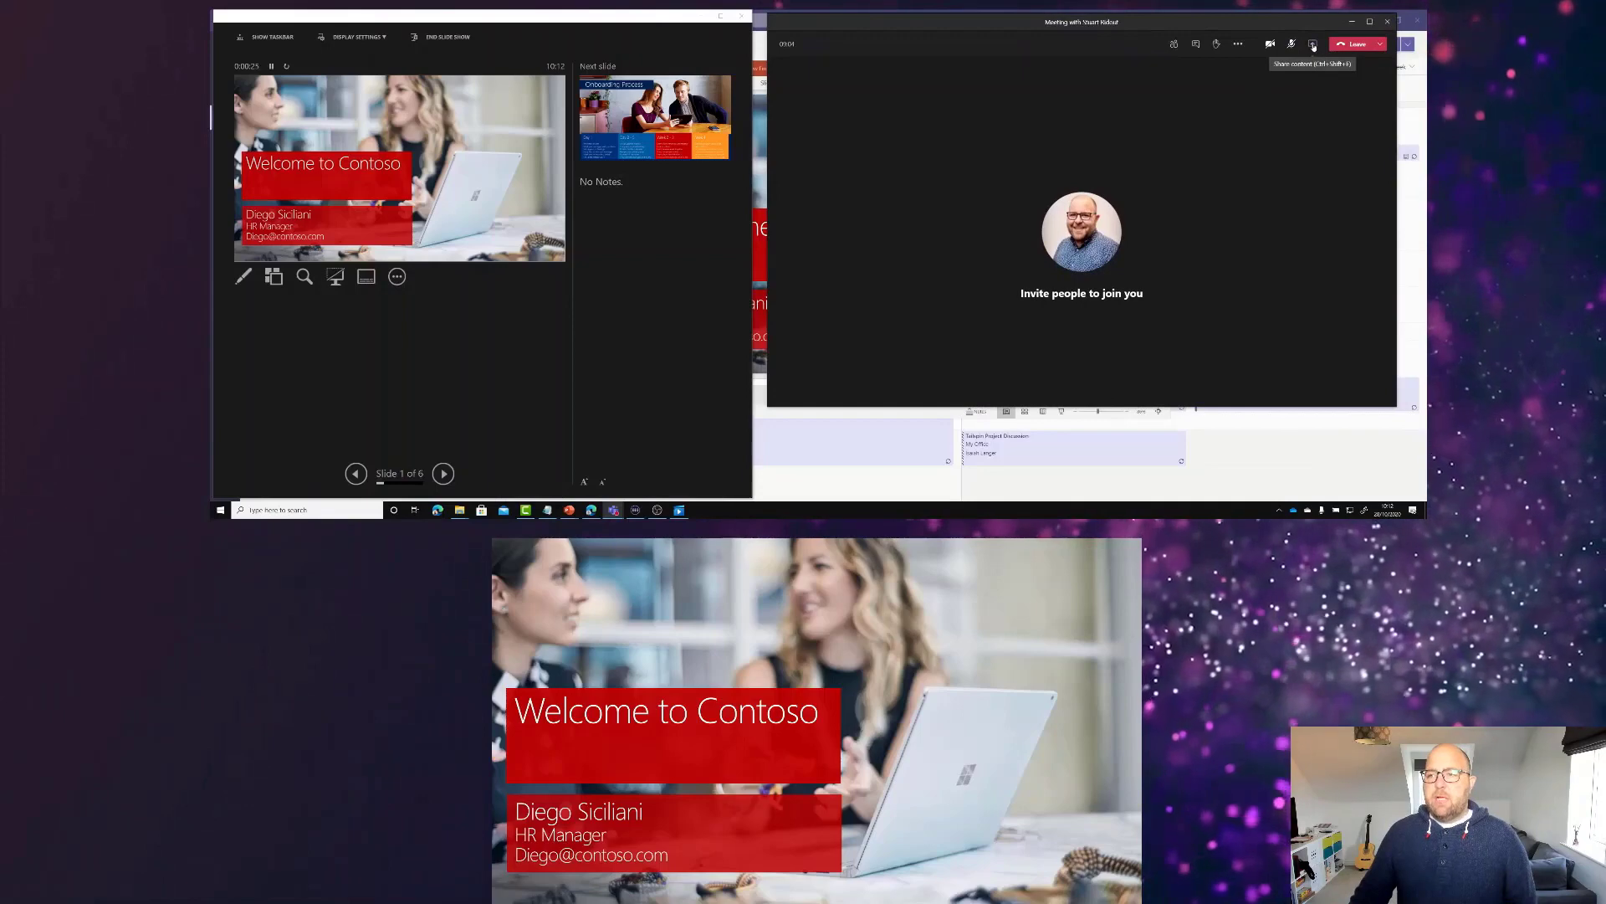
click(1313, 46)
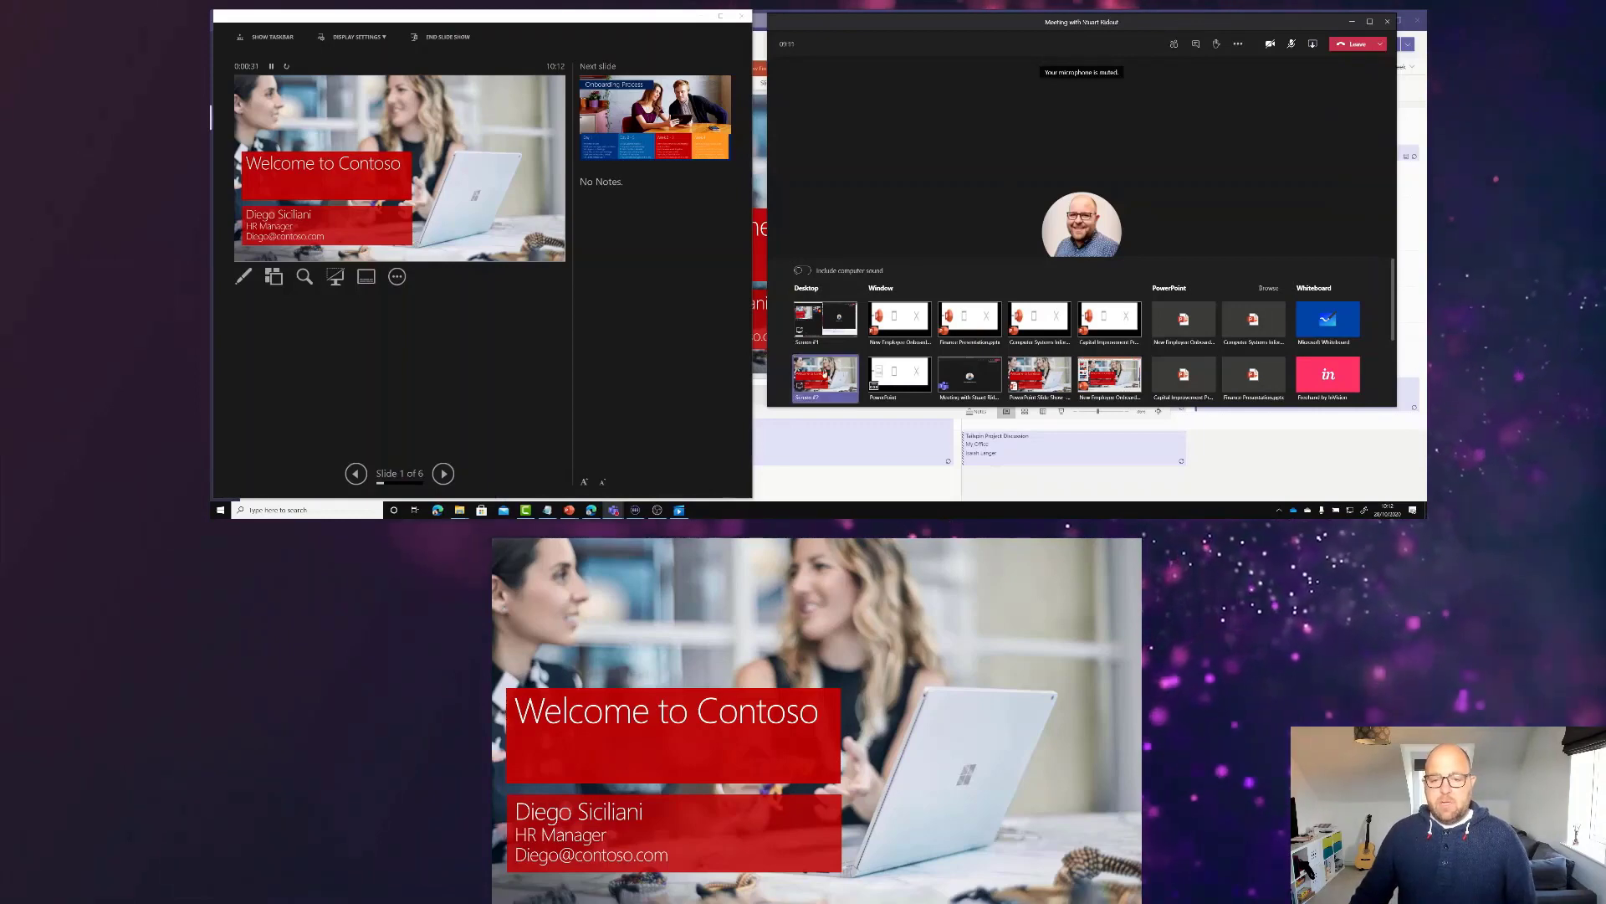
click(816, 377)
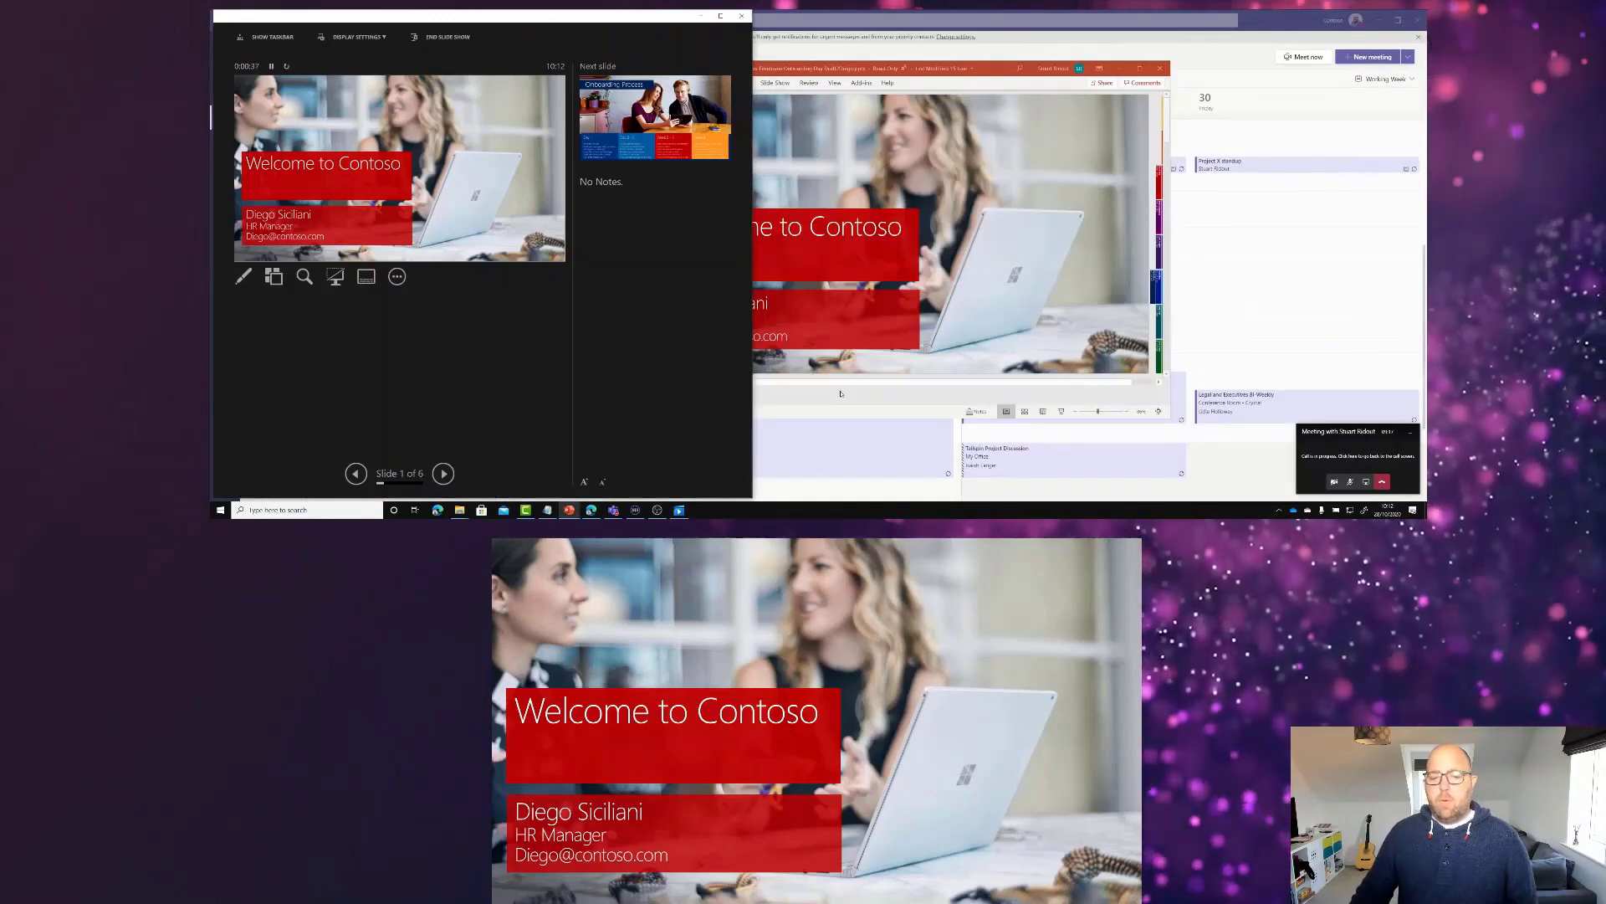
Step: Restore the full meeting window beside the presenter view, raise a hand and open the meeting chat
click(1333, 461)
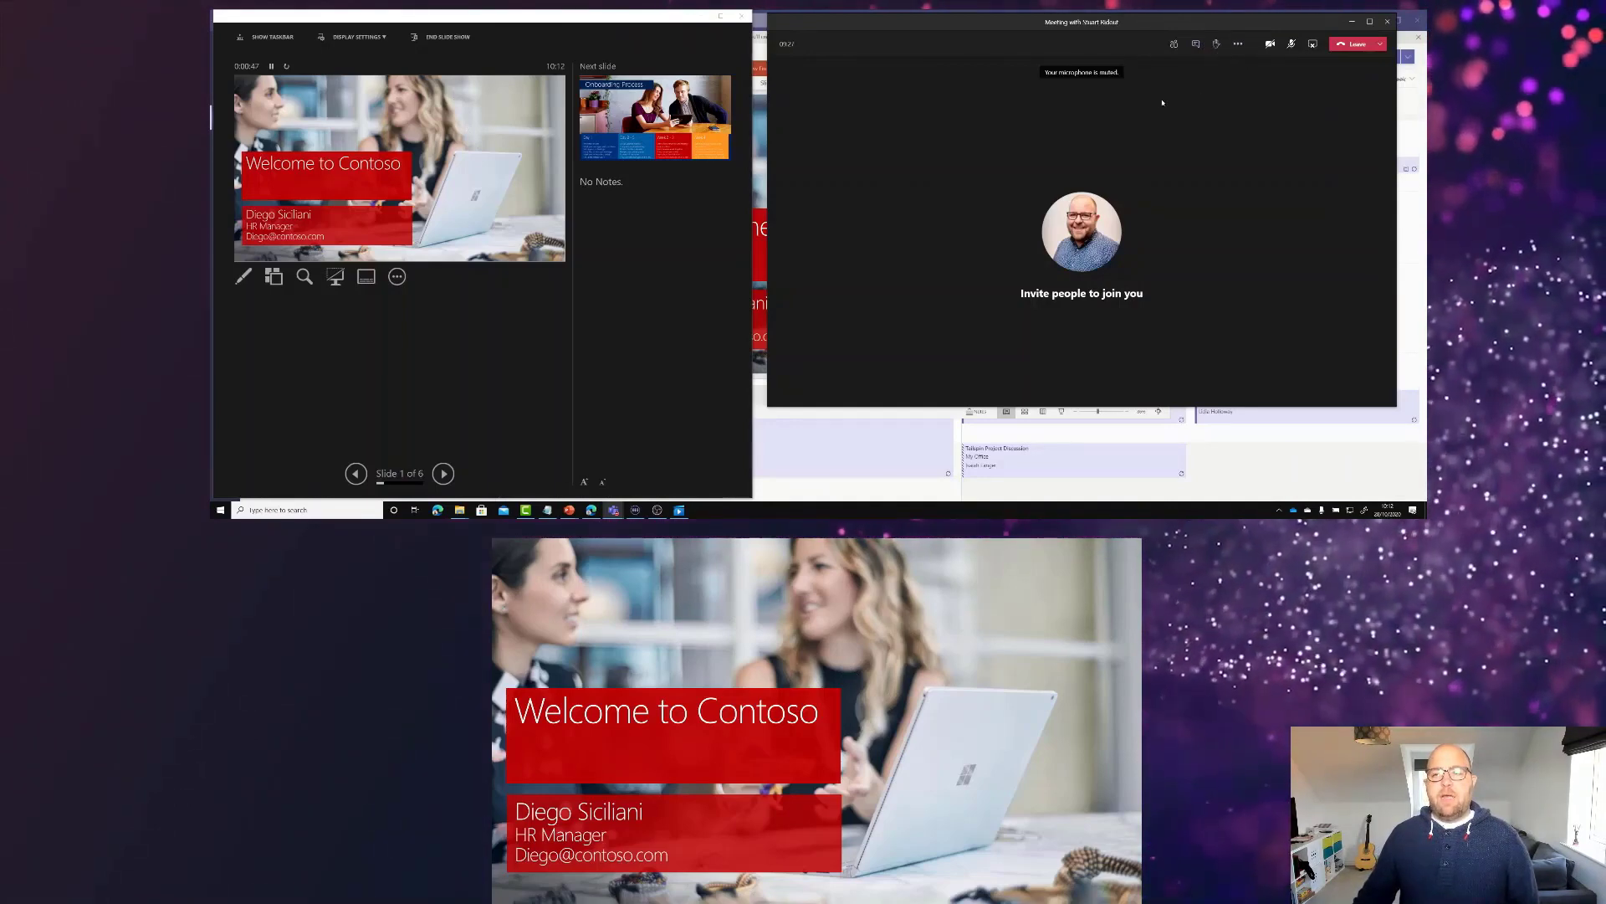
click(439, 479)
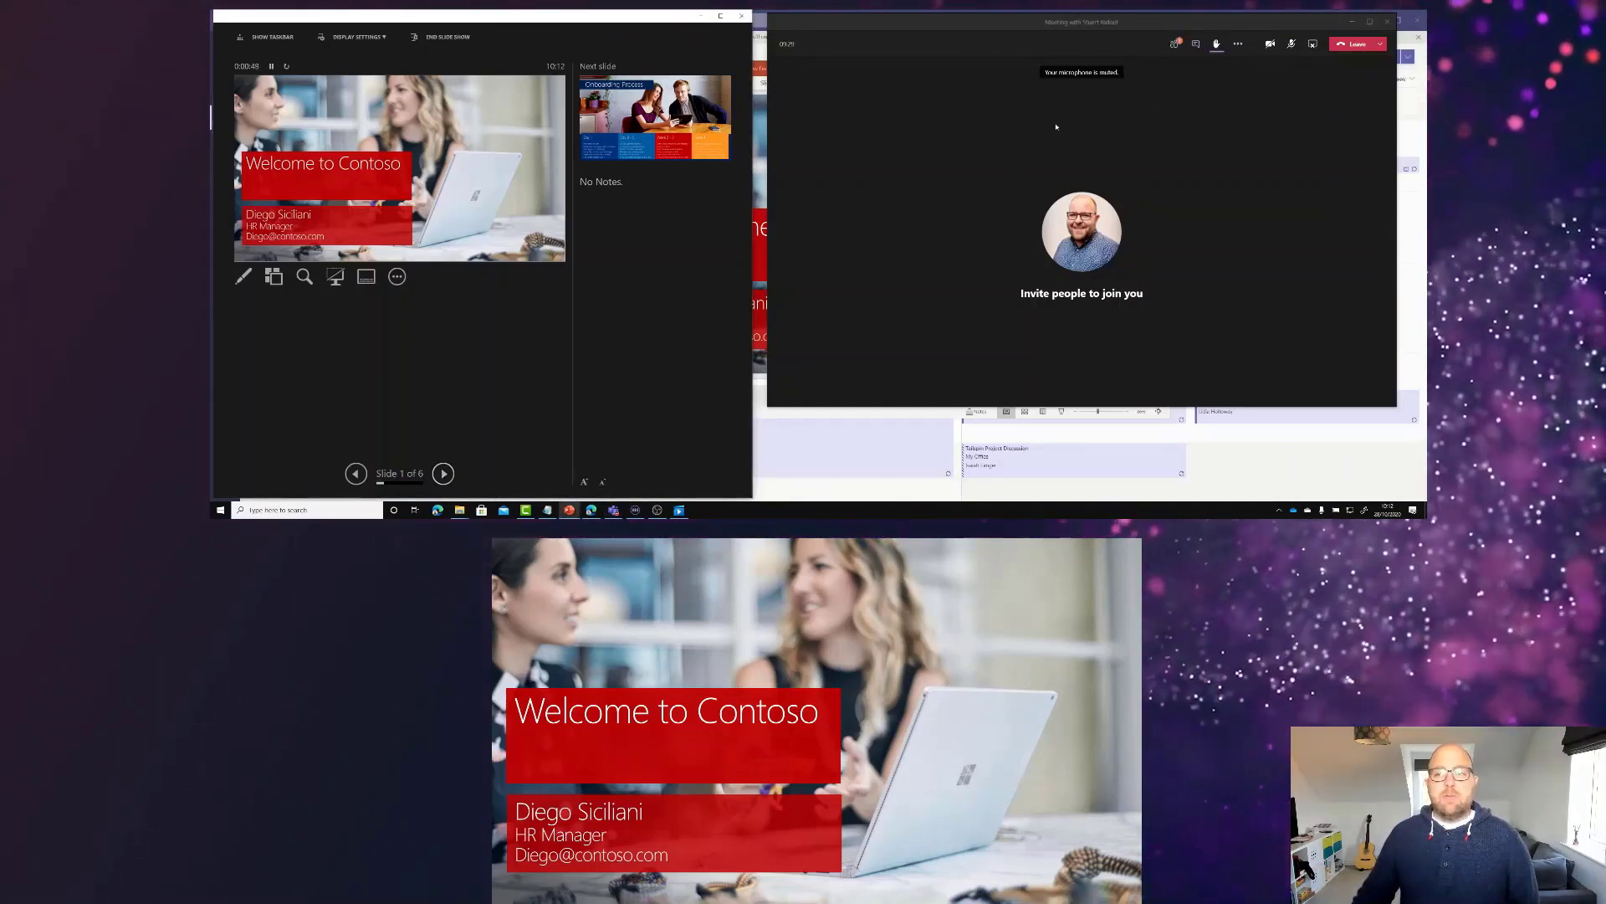
click(1200, 50)
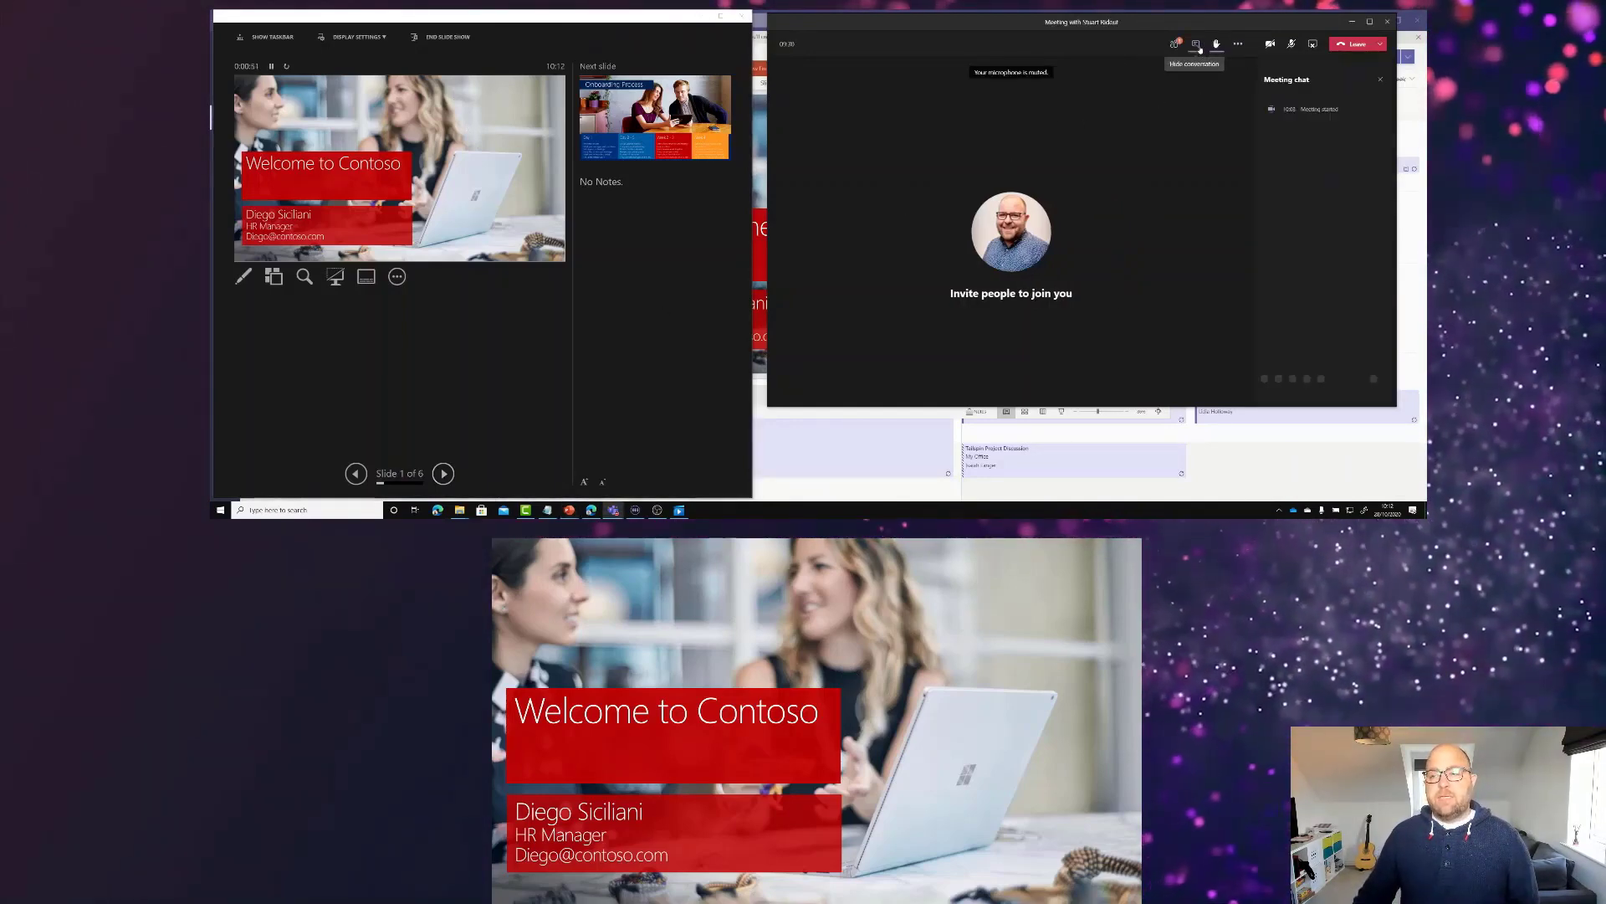
Step: Advance the slide show from the presenter view to the Keys to Onboarding Success slide
click(445, 475)
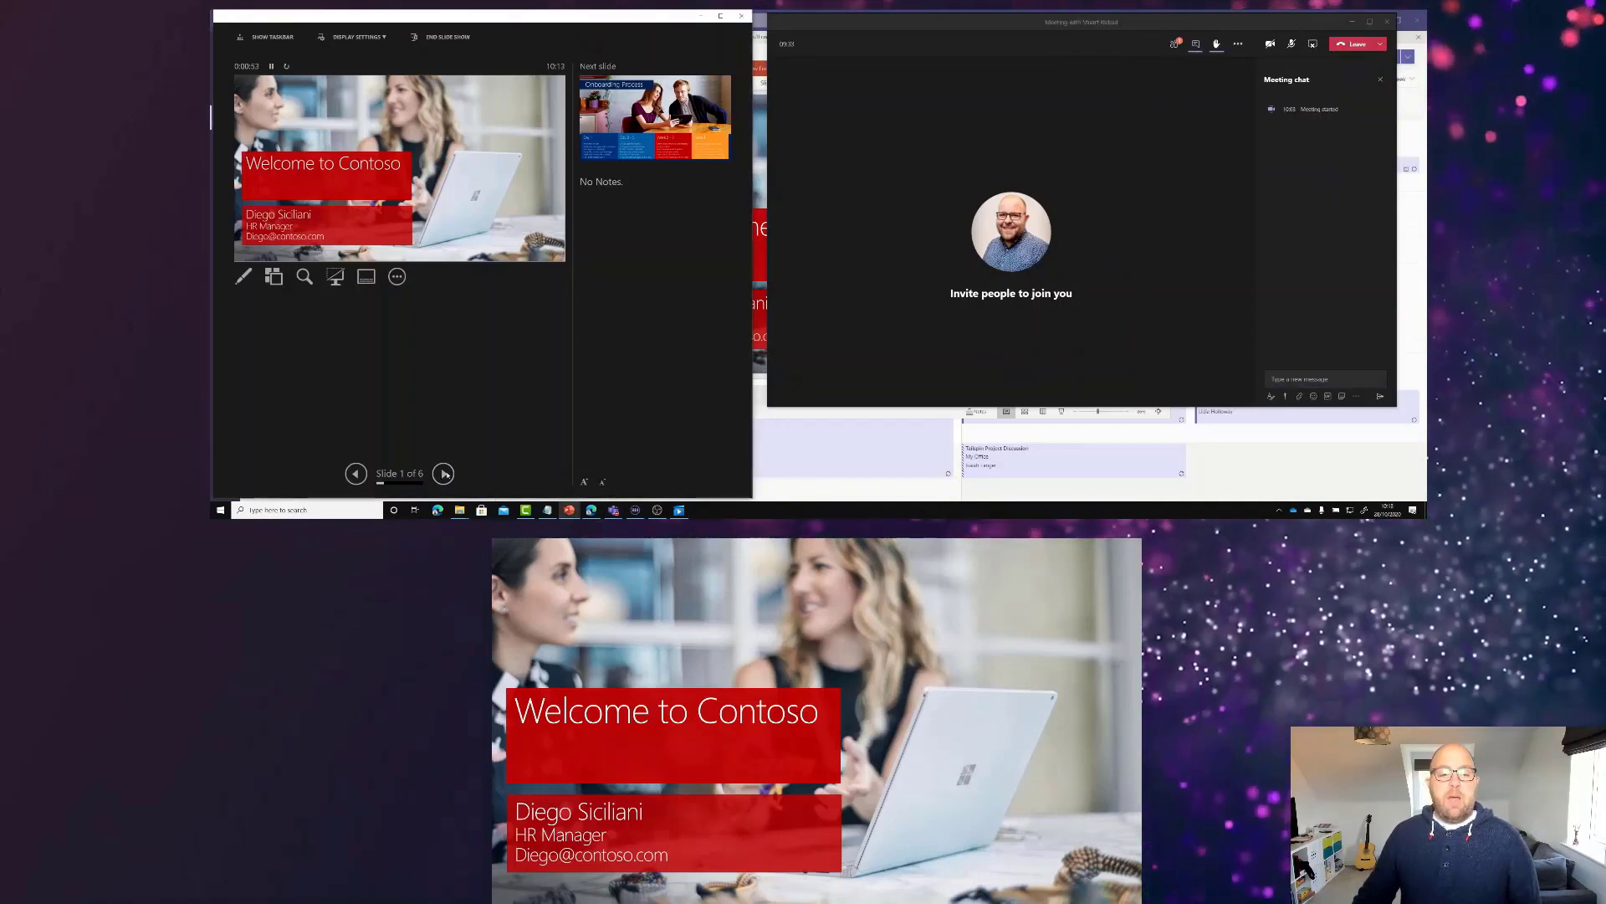
click(444, 474)
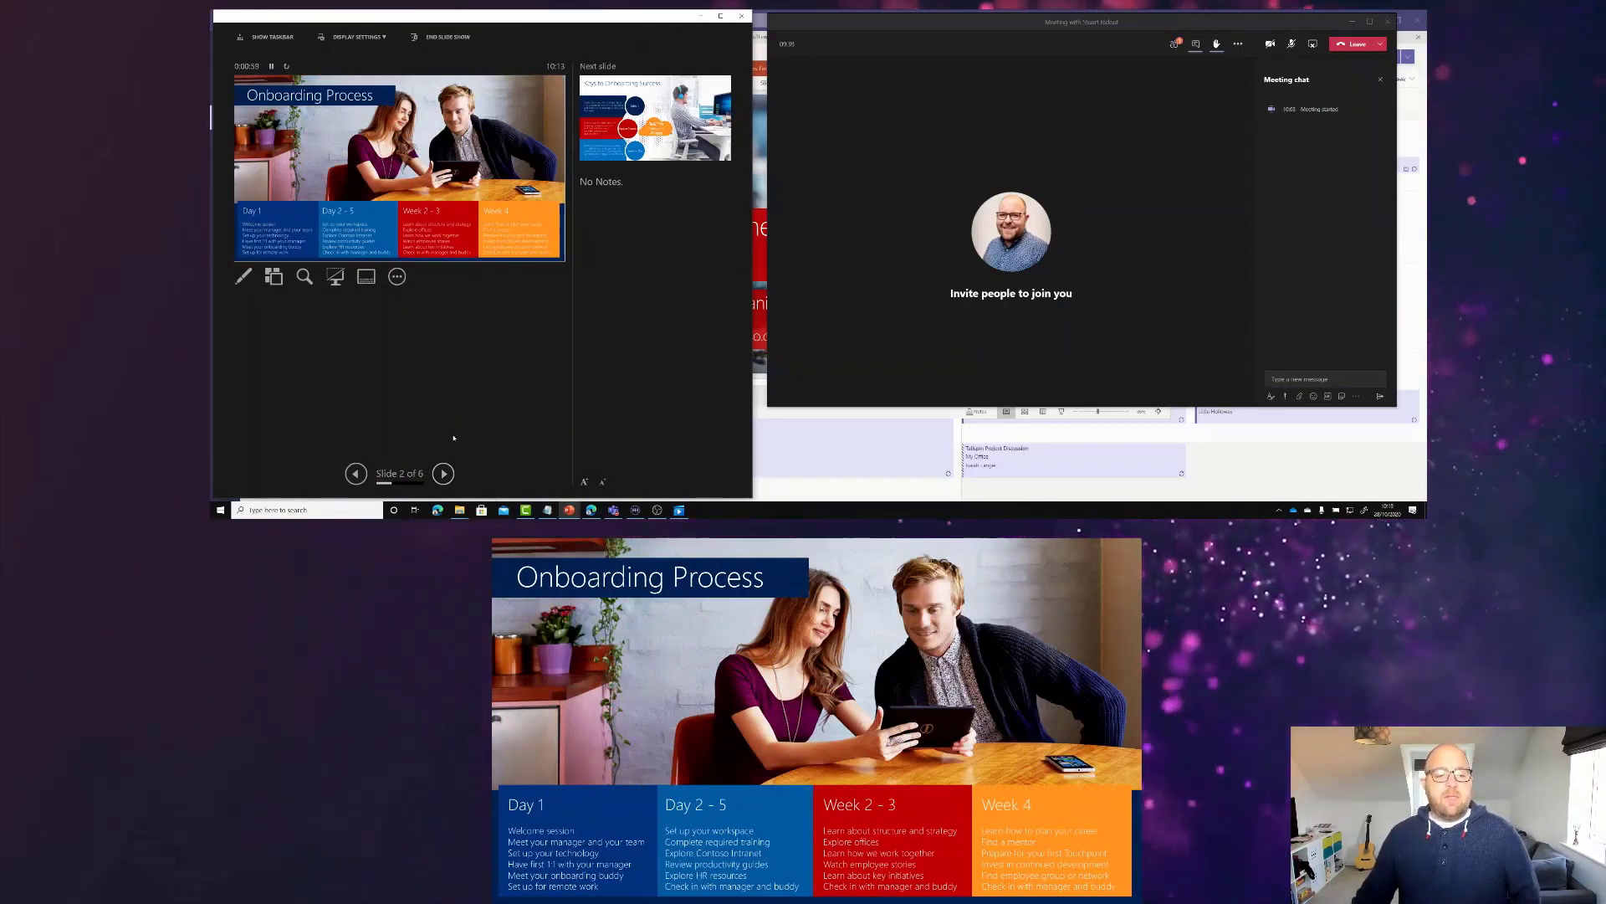
click(444, 474)
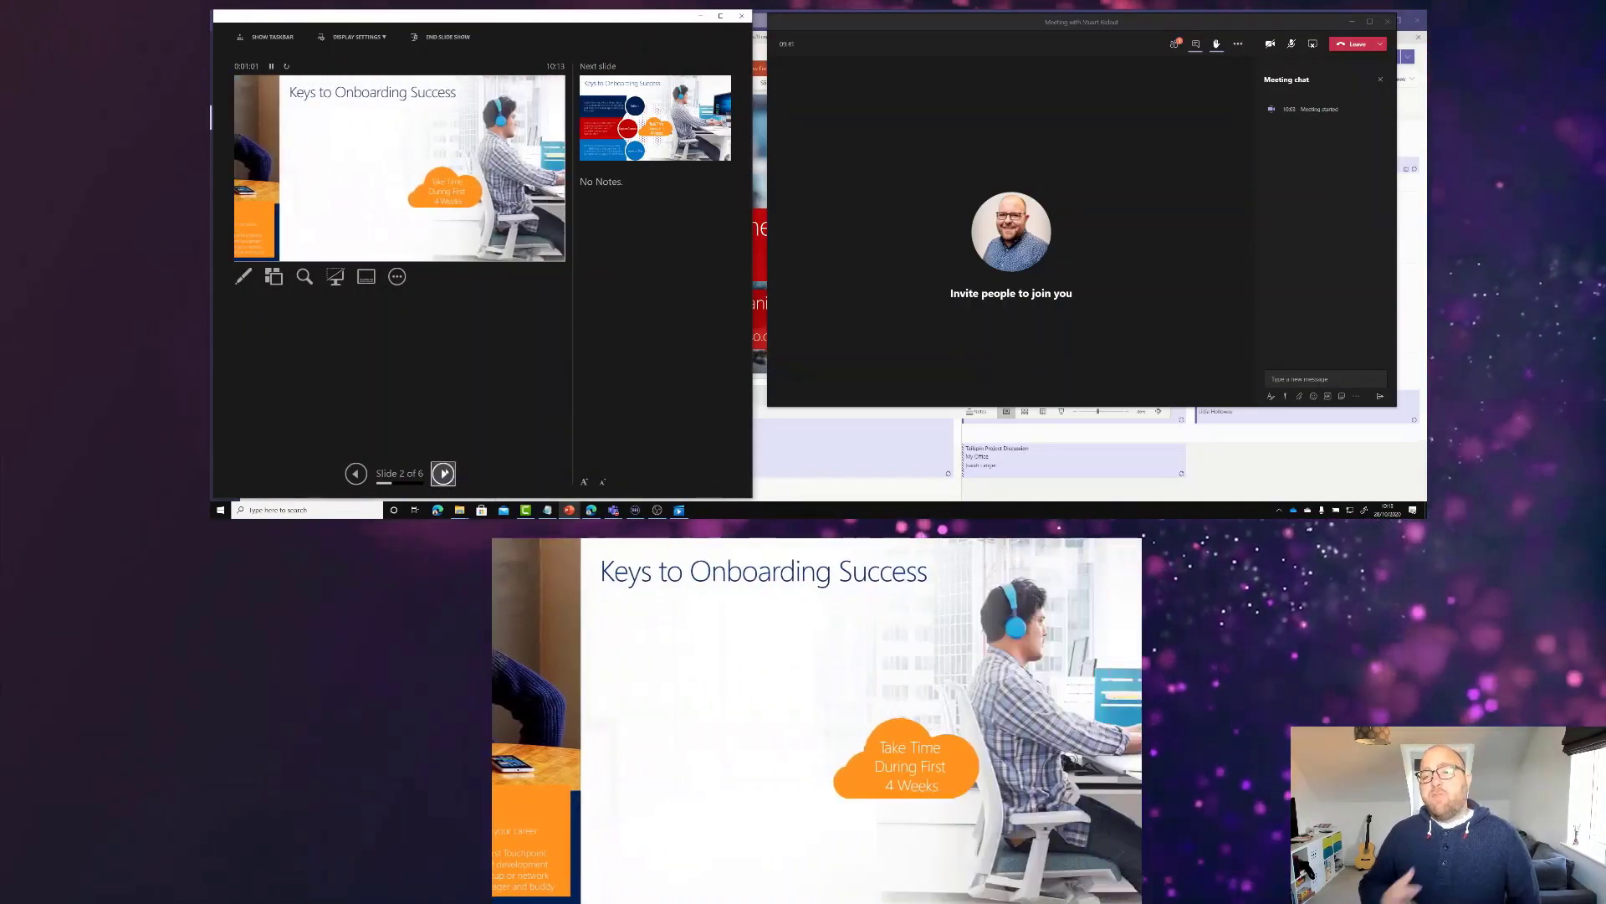